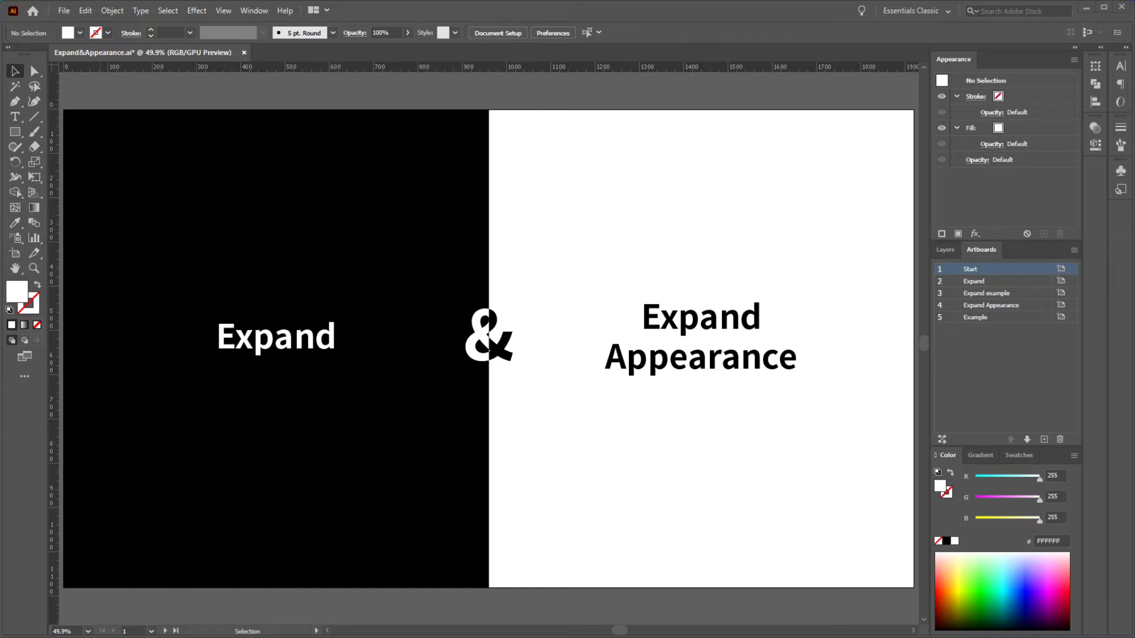
Step: View the Expand, Expand example and Expand Appearance artboards one after another
left_click(974, 282)
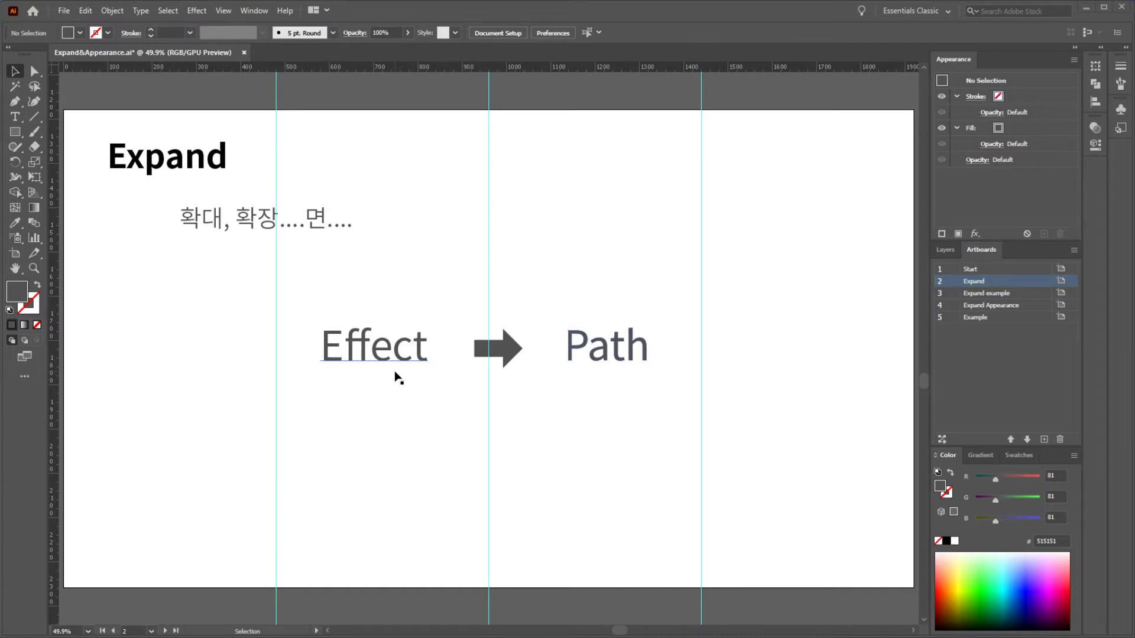
left_click(1033, 302)
double_click(1033, 302)
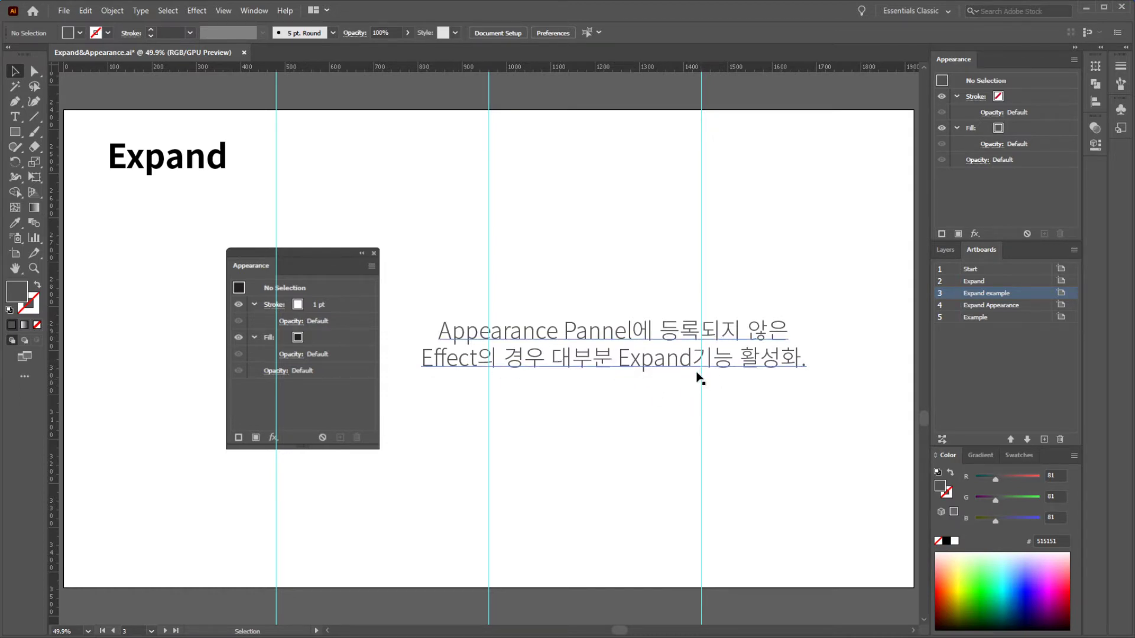
double_click(1032, 305)
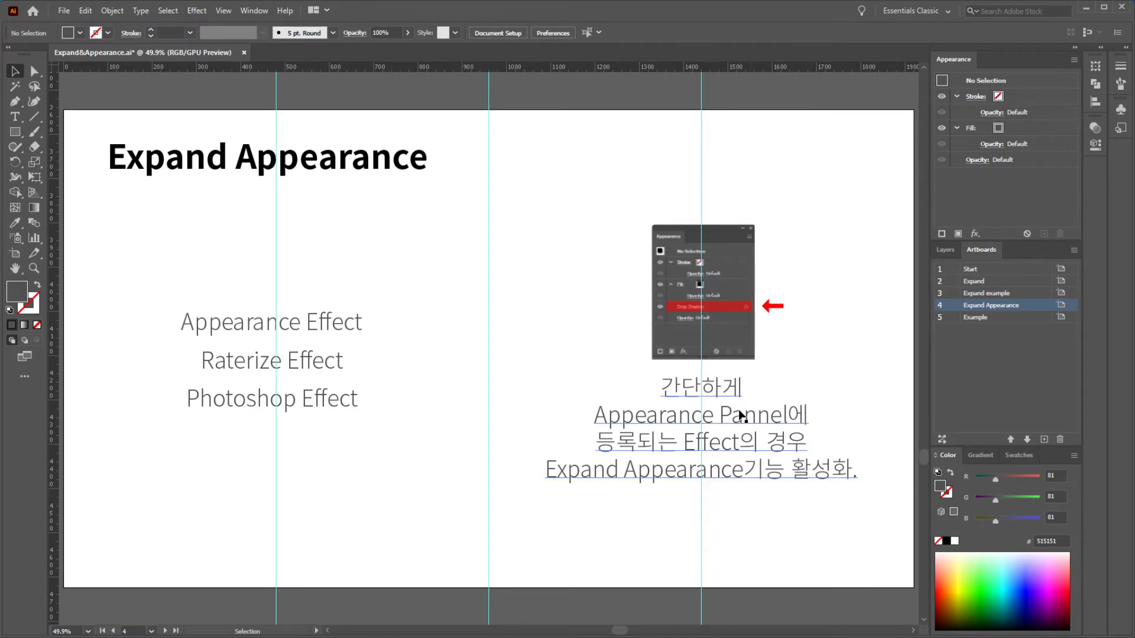
Step: Examine the Drop Shadow entry in the pictured Appearance panel, the Stylize effects and the object expansion commands
scroll(758, 324, "up", 3)
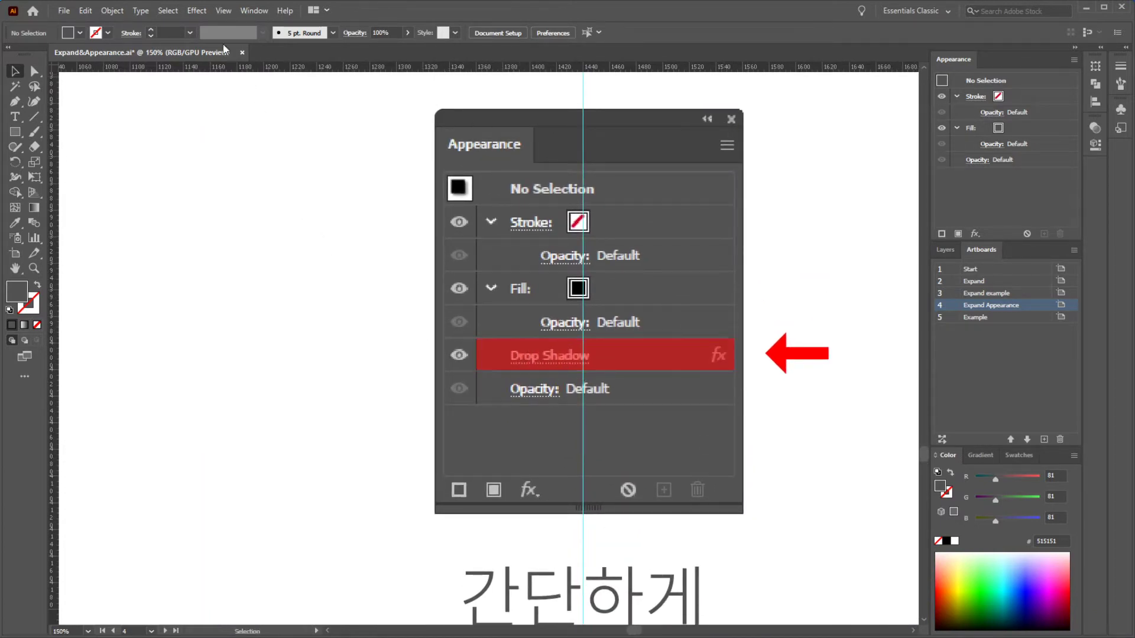
left_click(196, 11)
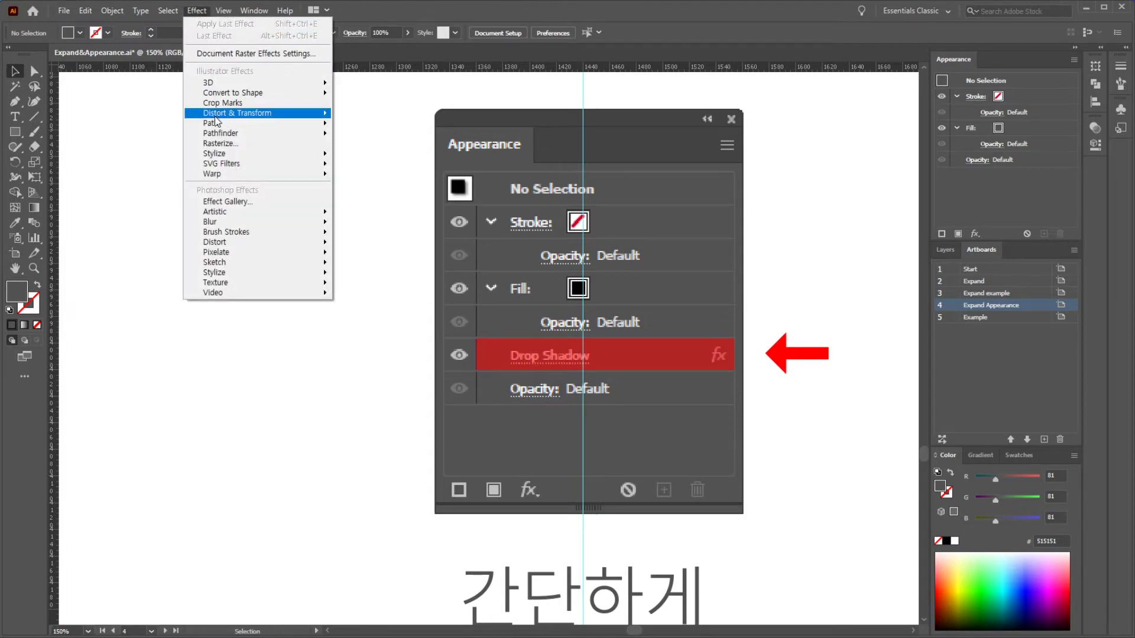
mouse_move(220, 155)
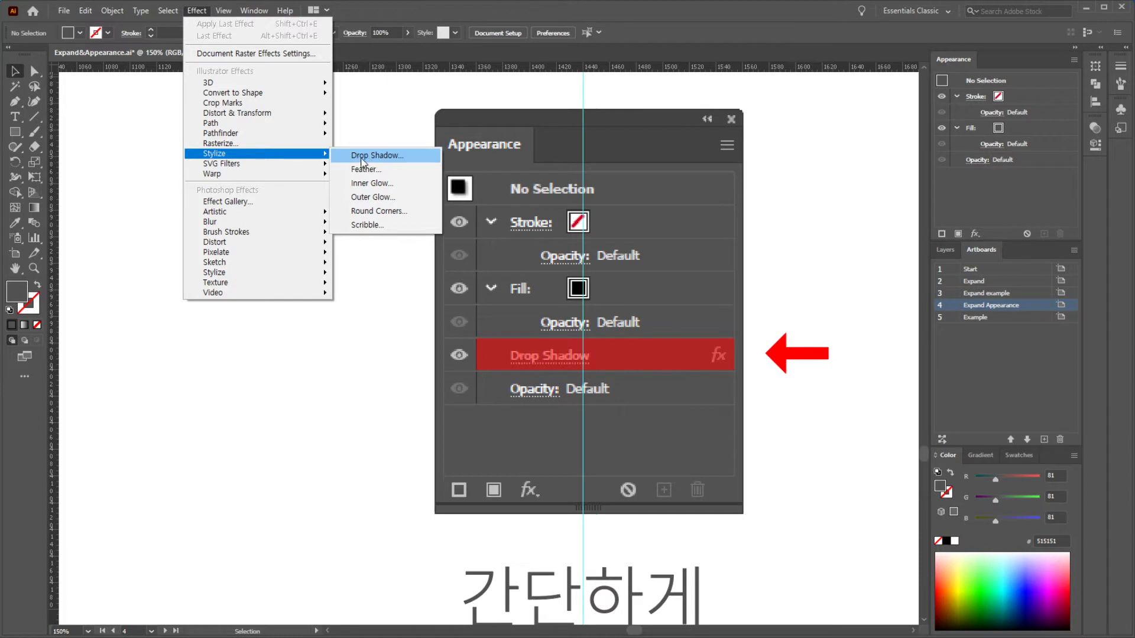
left_click(573, 379)
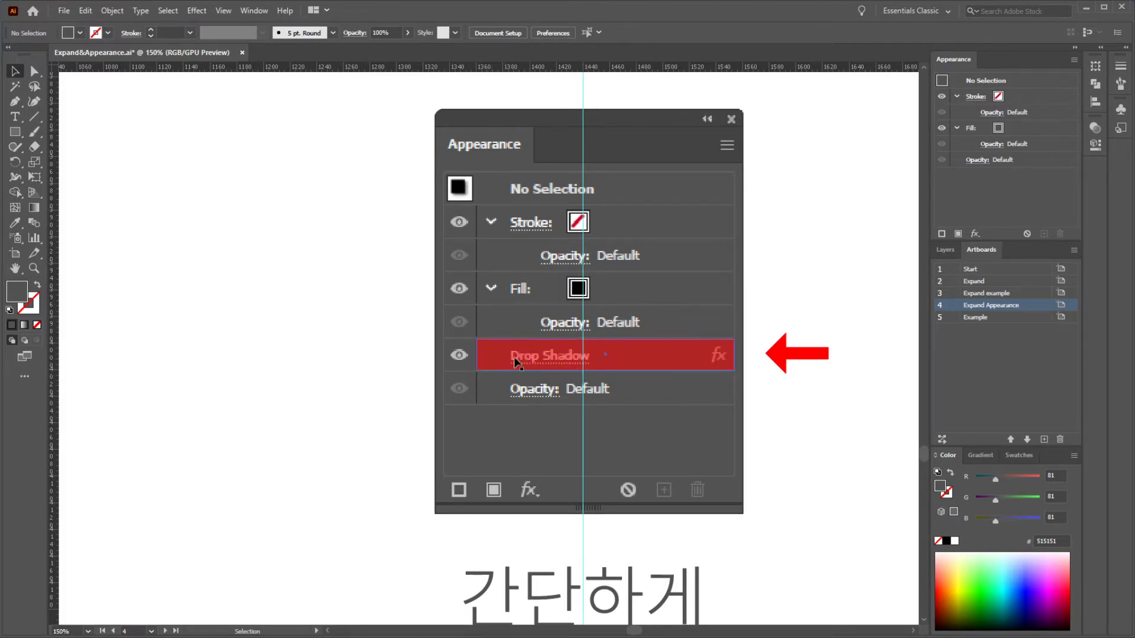
scroll(618, 490, "down", 2)
scroll(634, 536, "down", 1)
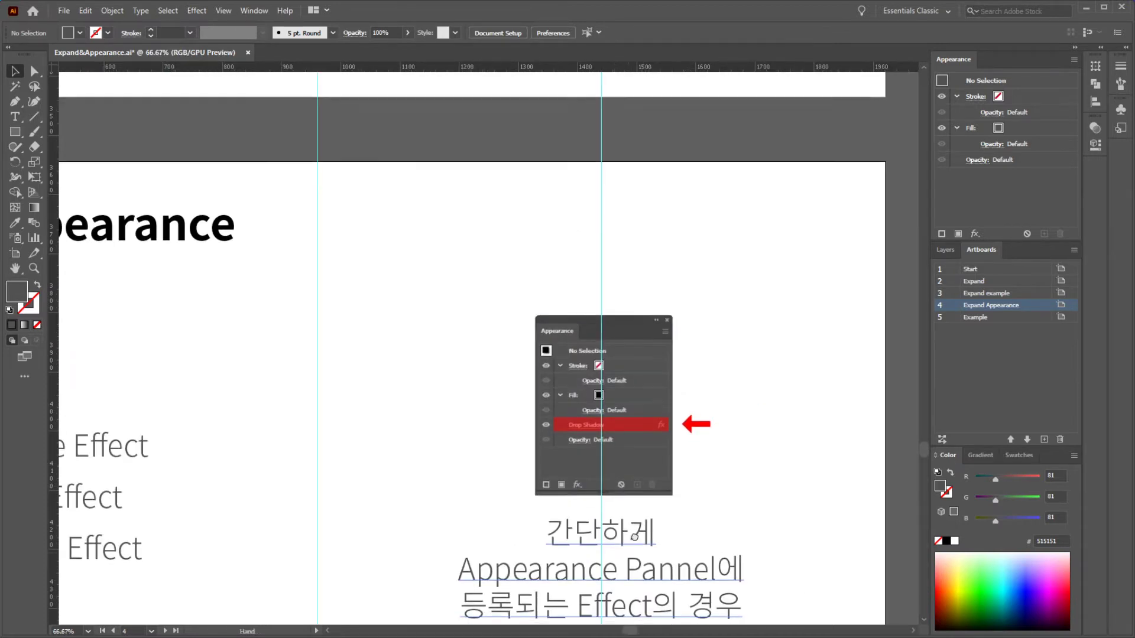
left_click_drag(634, 536, 728, 451)
scroll(687, 464, "down", 1)
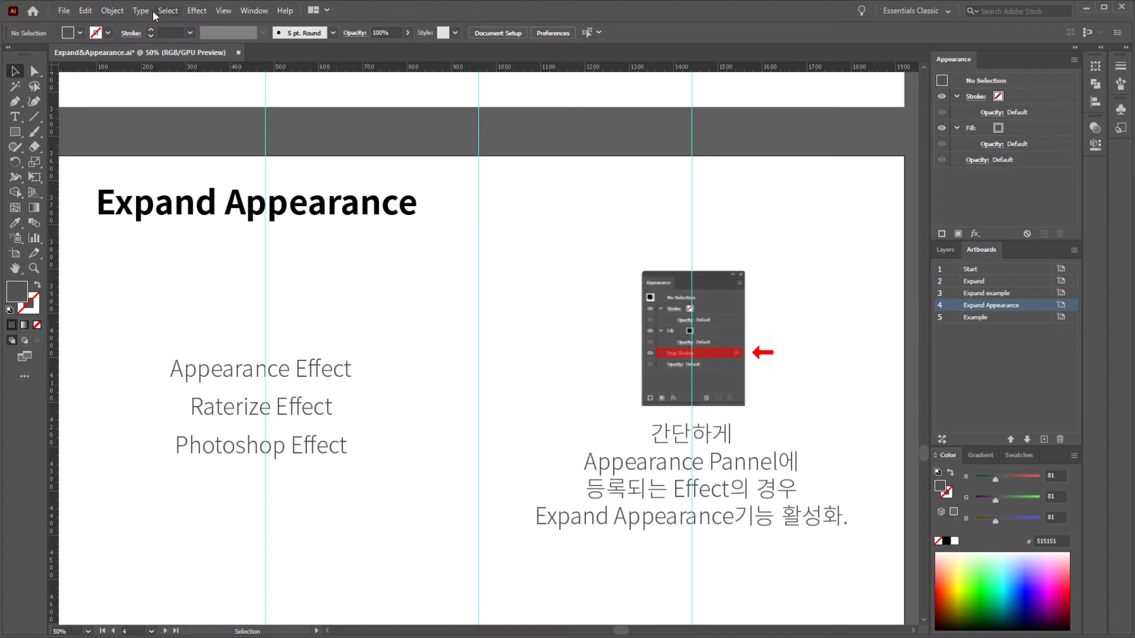
left_click(112, 11)
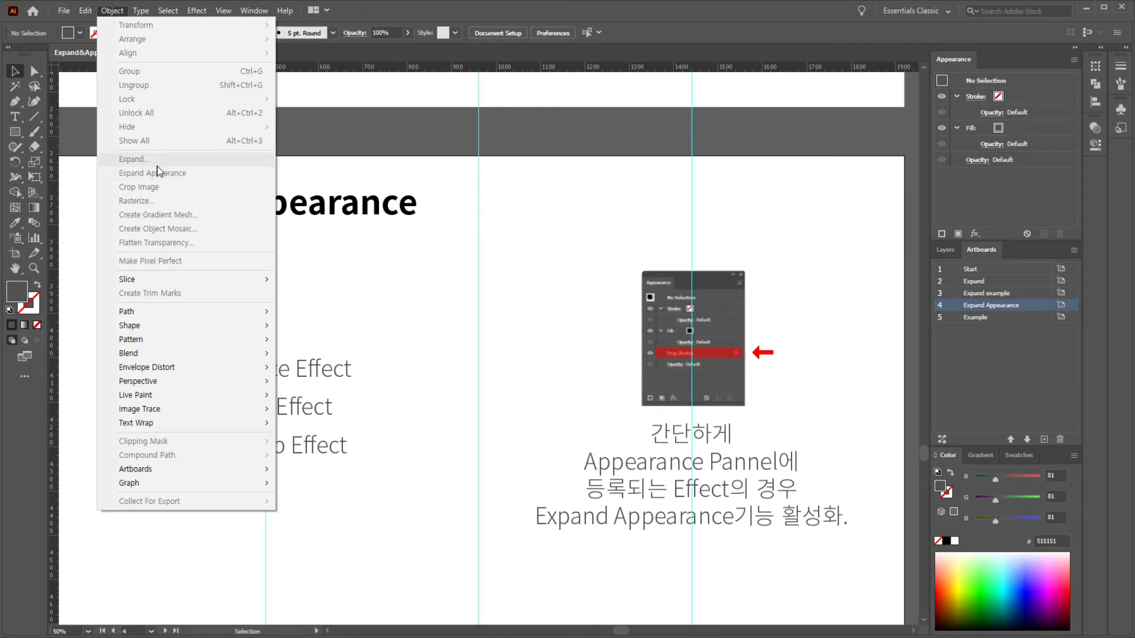
key("Escape")
Step: Bring up the Example artboard as the active one and undock the Appearance panel to float over the canvas
key("ctrl+minus")
left_click_drag(434, 468, 432, 449)
scroll(432, 449, "down", 5)
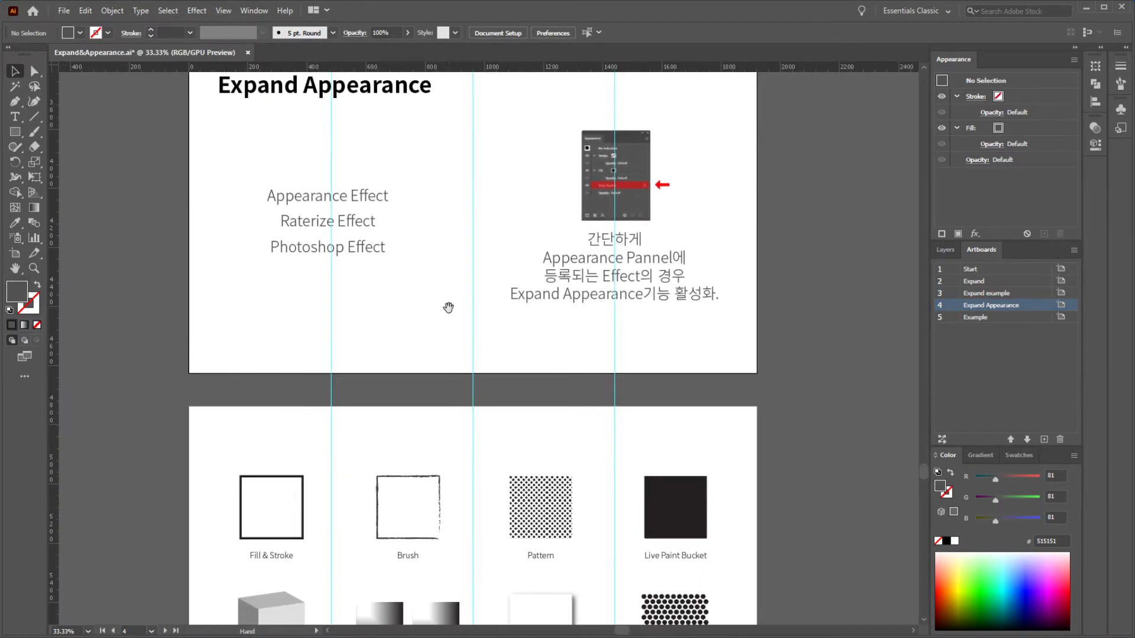
scroll(476, 382, "up", 1)
left_click_drag(494, 406, 499, 324)
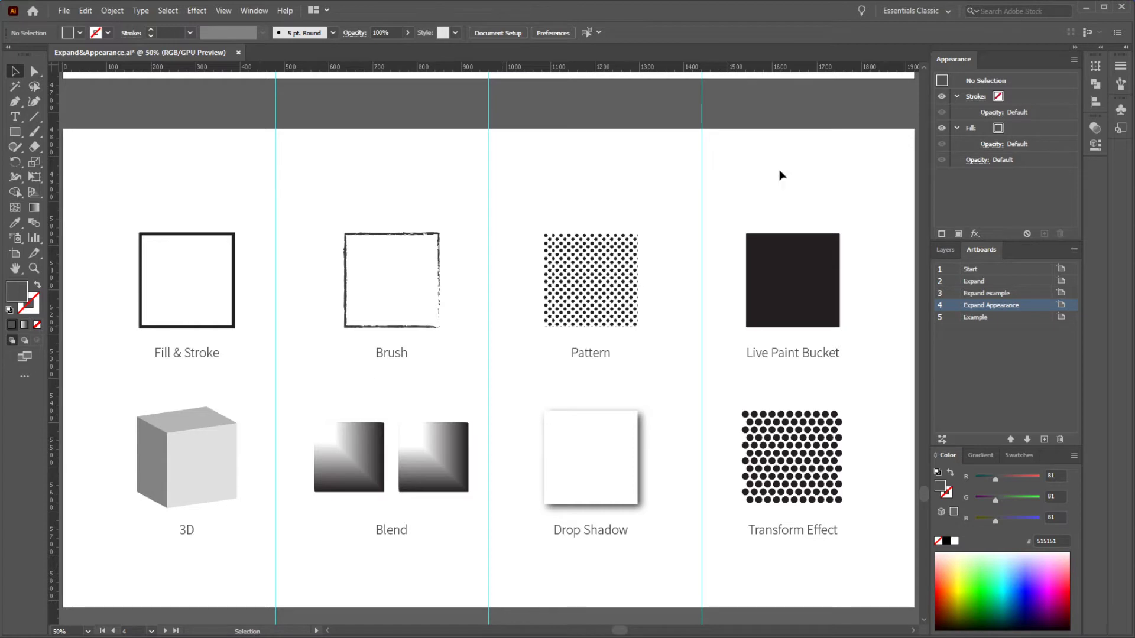
mouse_move(1003, 58)
left_mouse_down()
mouse_move(862, 84)
mouse_move(821, 55)
mouse_move(826, 40)
left_mouse_up()
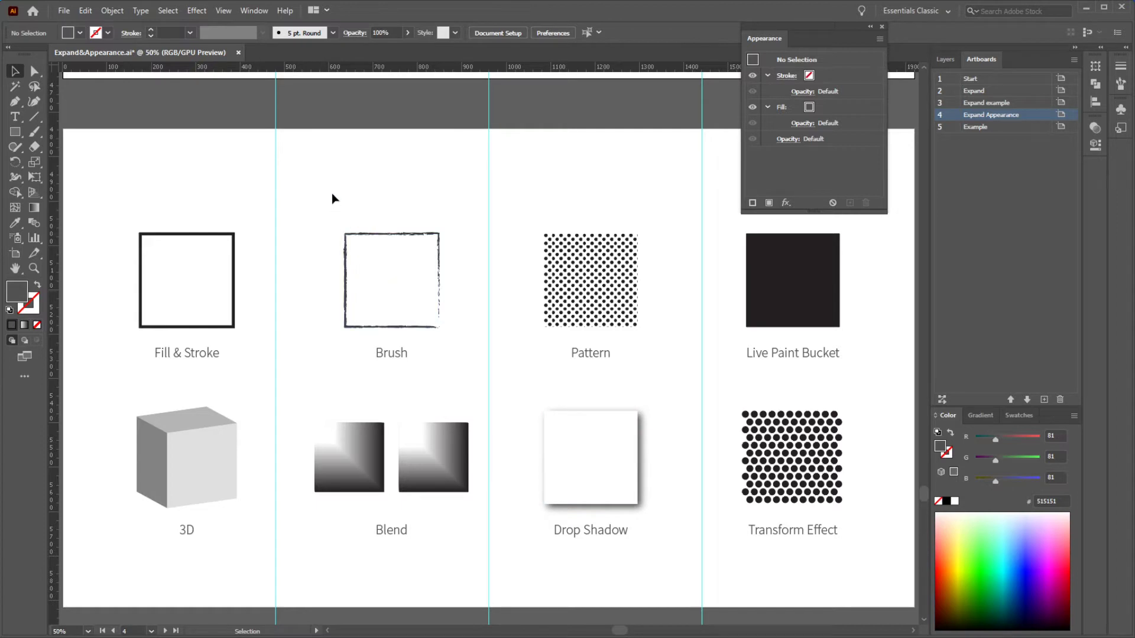
key("shift+Page_Down")
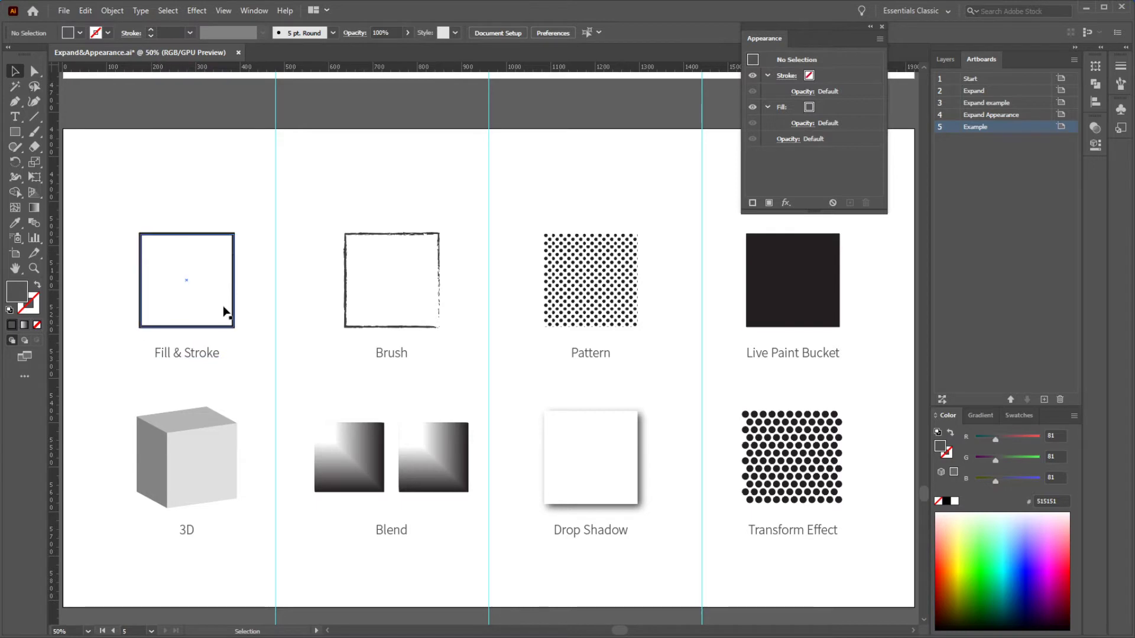
Step: Select the Fill & Stroke square and check which expansion command is available for it
left_click(186, 263)
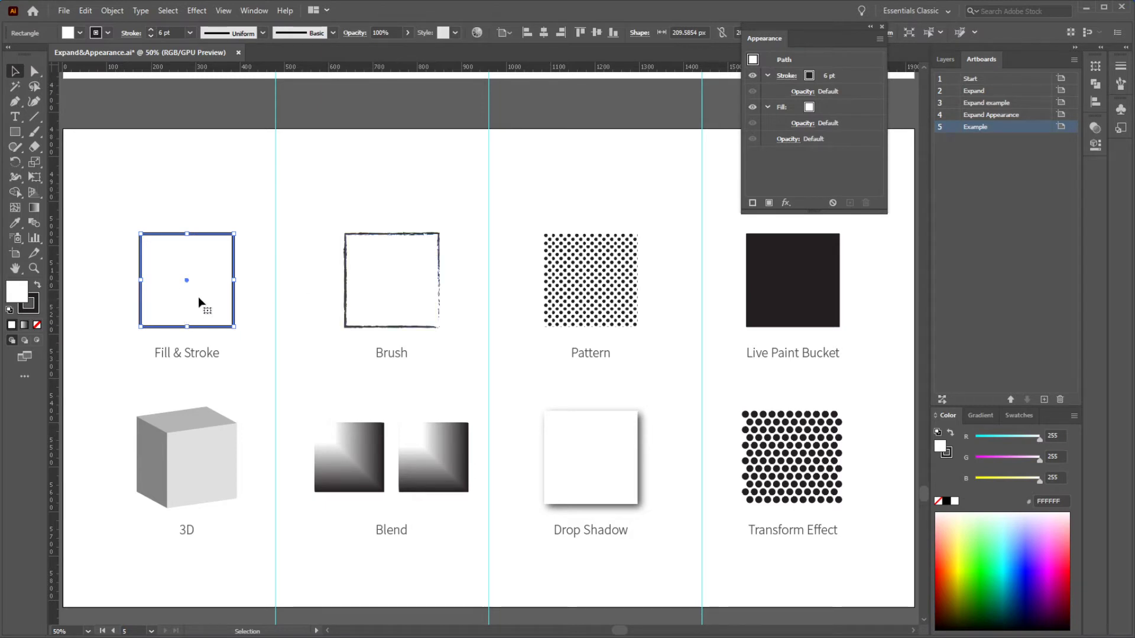
left_click(111, 10)
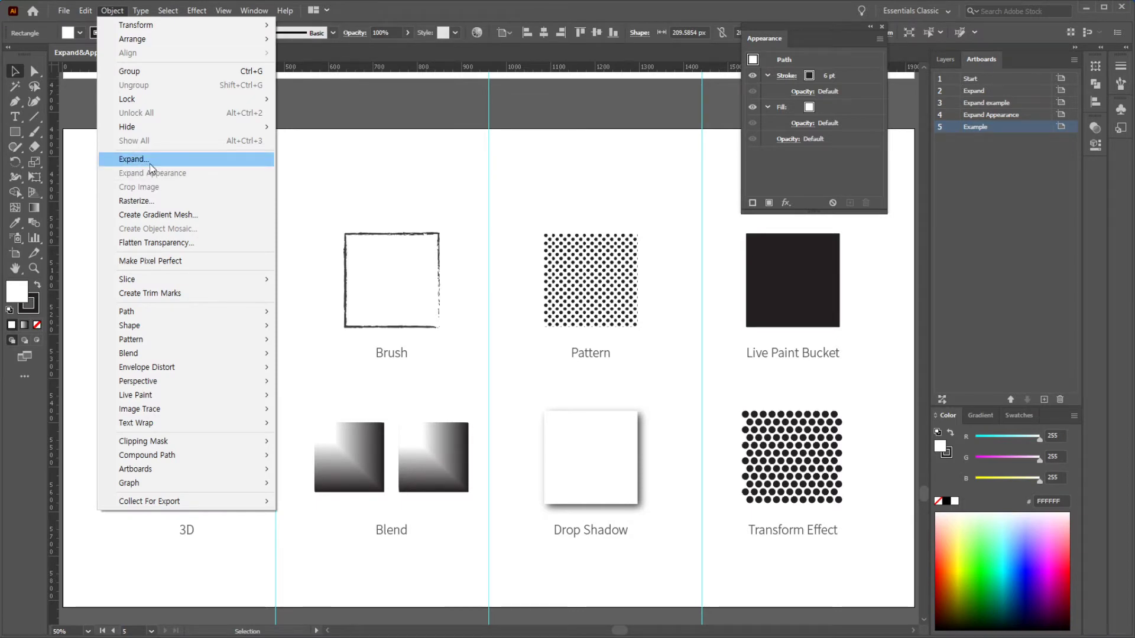
left_click(328, 192)
left_click(220, 252)
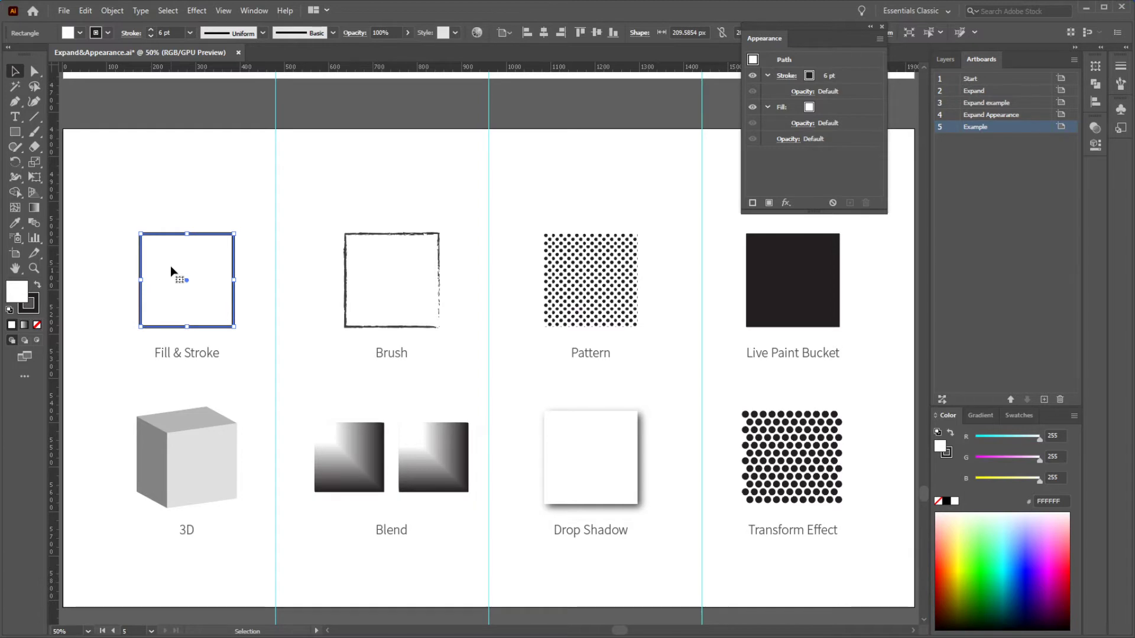
Step: Align the Fill & Stroke square's stroke to the inside and apply Expand Appearance to it
left_click(1116, 75)
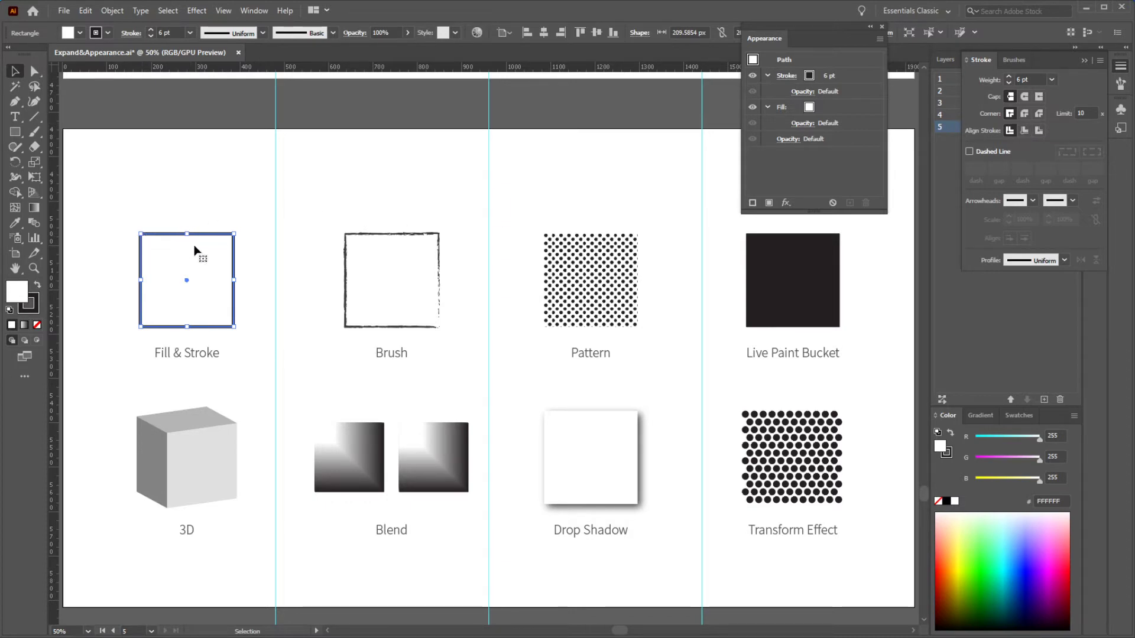
left_click(1023, 133)
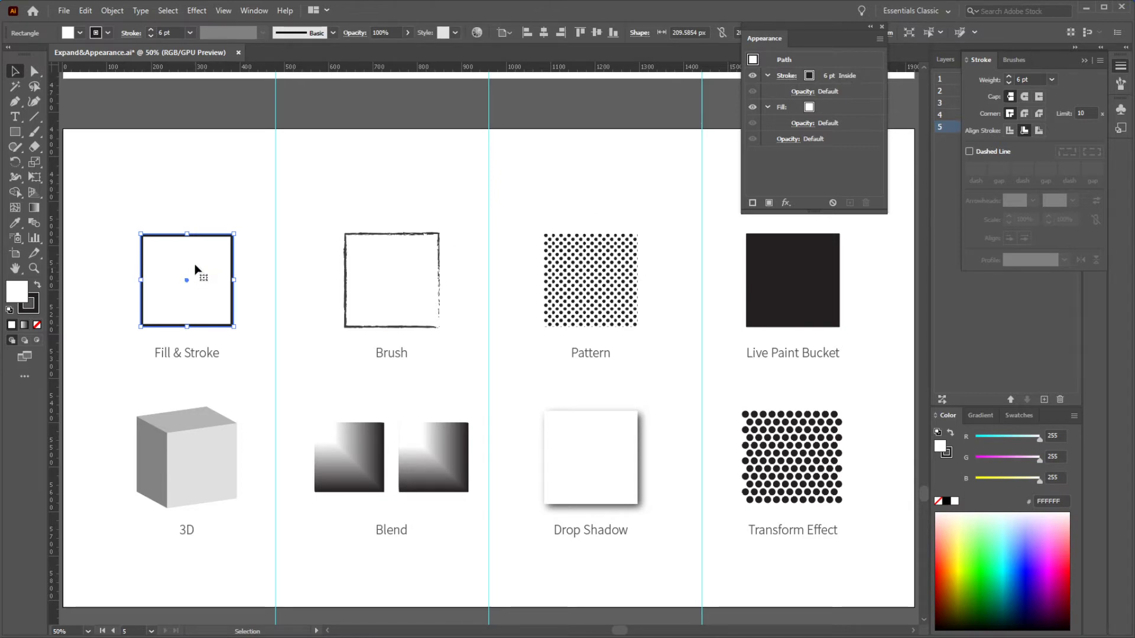
left_click(113, 12)
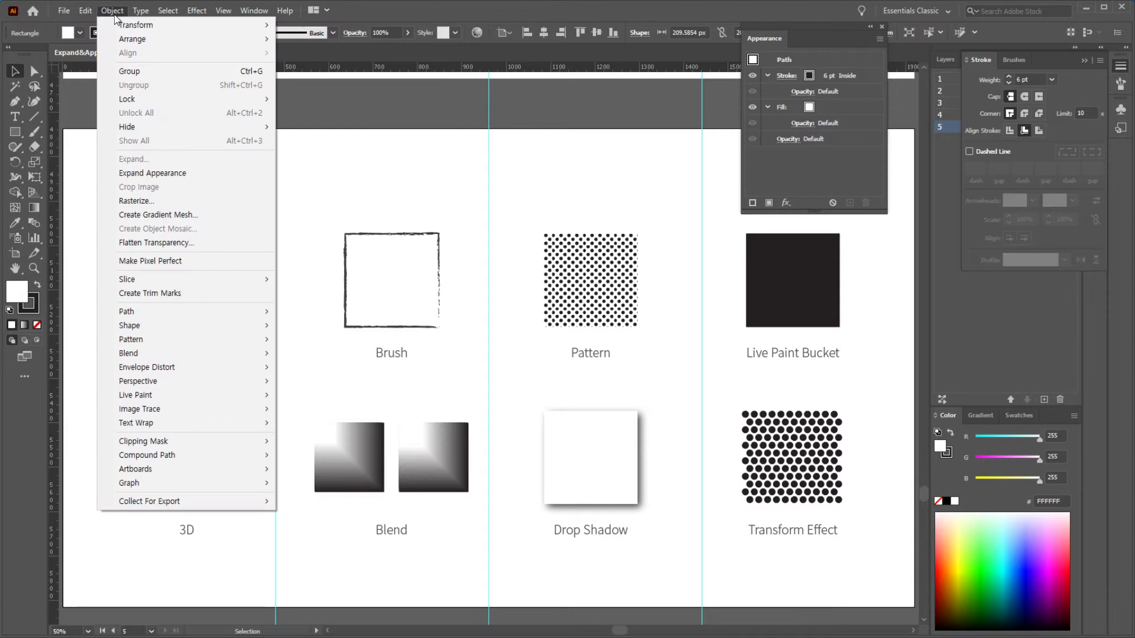
left_click(165, 174)
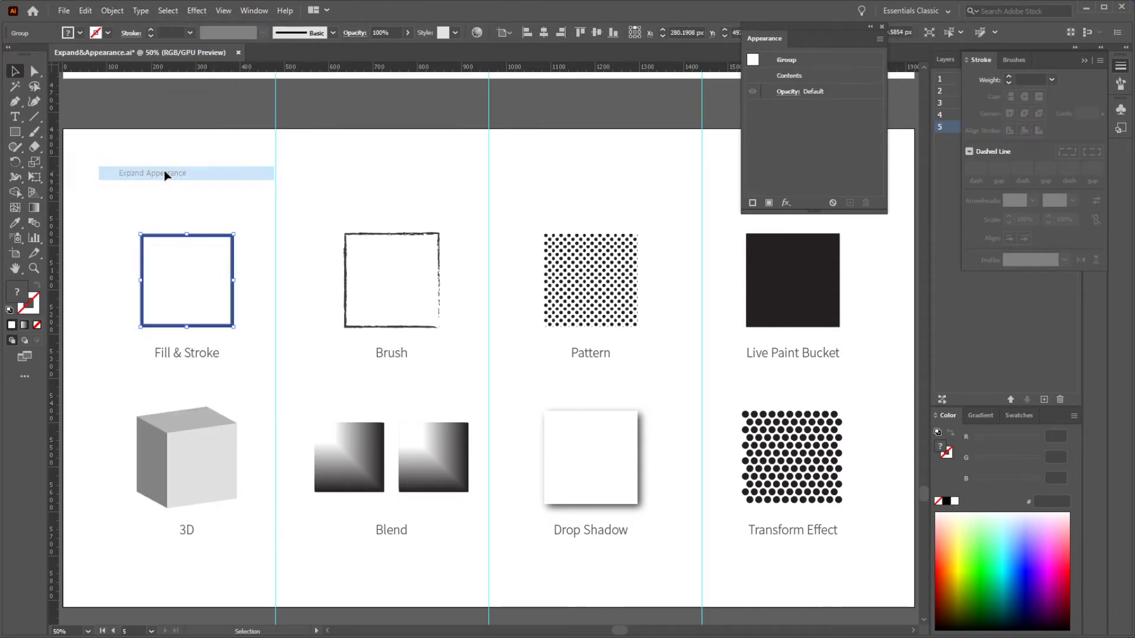
Step: Examine the paths of the expanded Fill & Stroke square up close
left_click(243, 273)
scroll(212, 260, "up", 4)
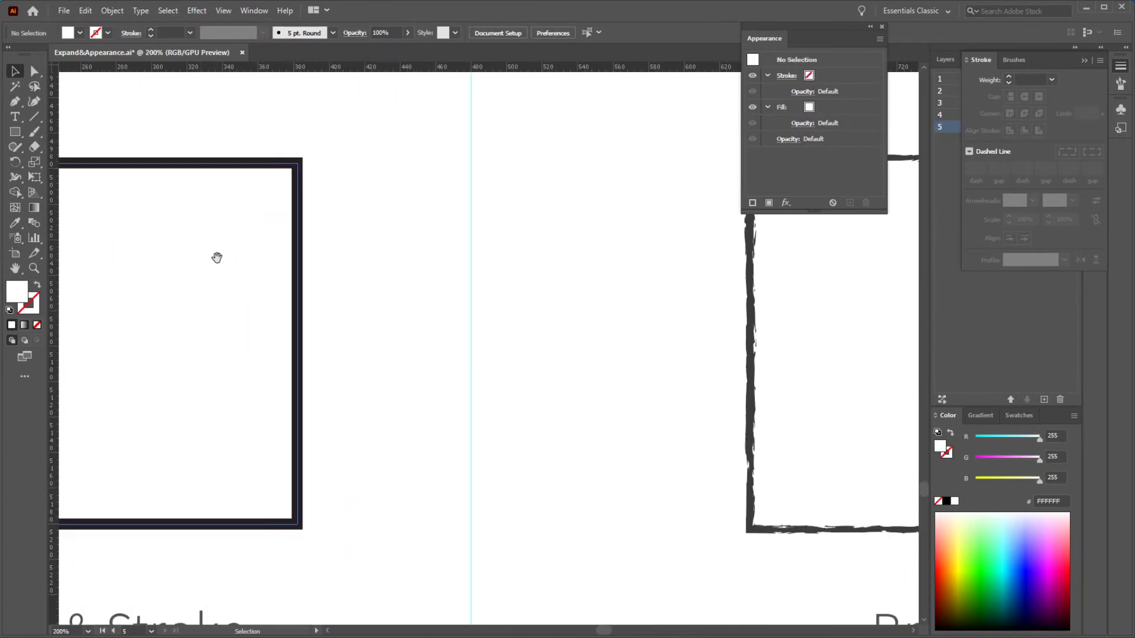
left_click_drag(215, 256, 384, 258)
left_click(390, 247)
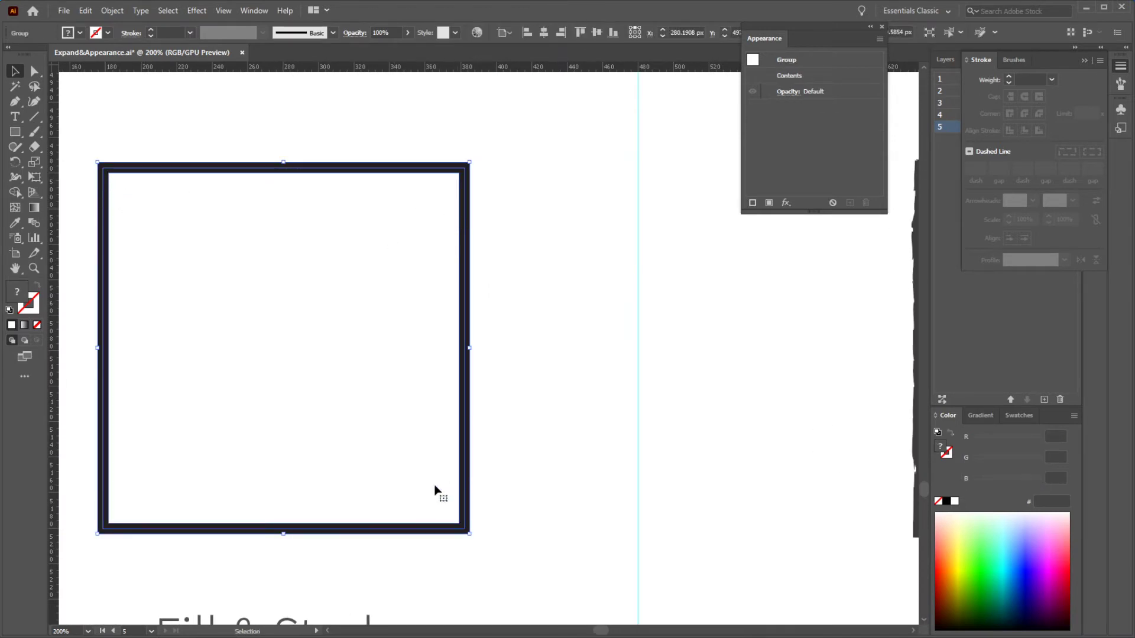
scroll(422, 409, "down", 2)
scroll(378, 380, "right", 2)
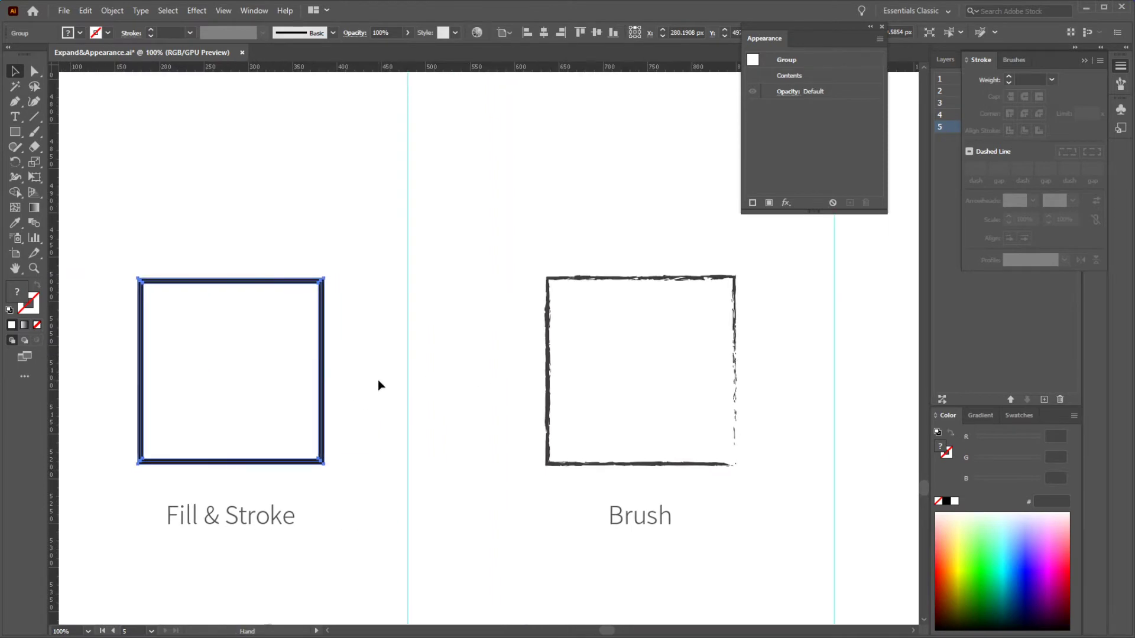
scroll(378, 379, "down", 1)
scroll(426, 400, "right", 1)
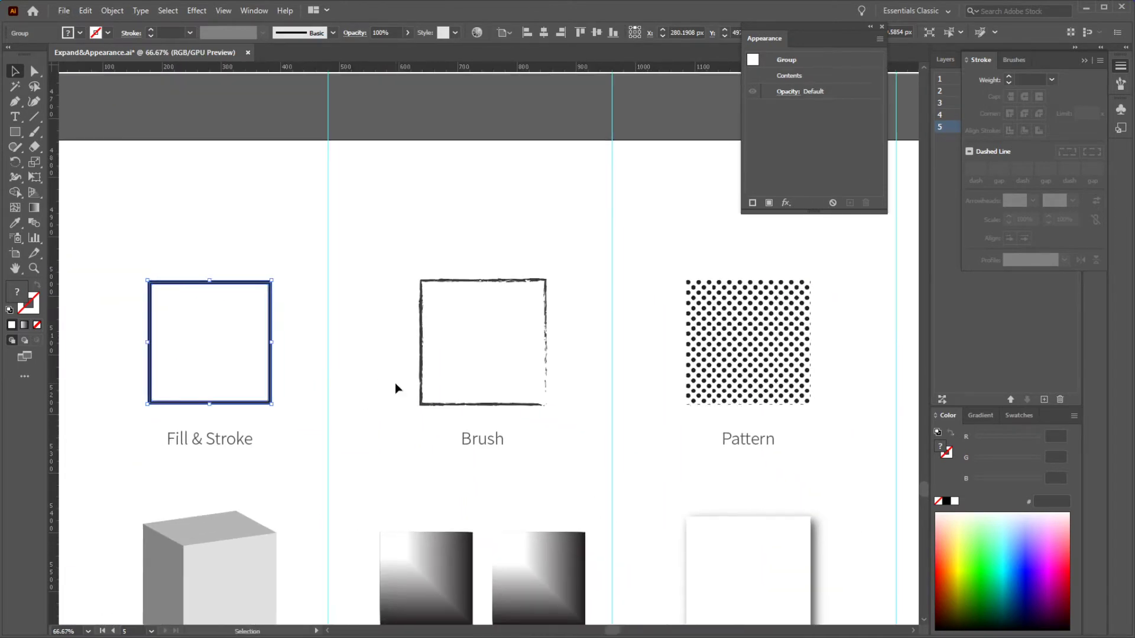
scroll(395, 384, "down", 1)
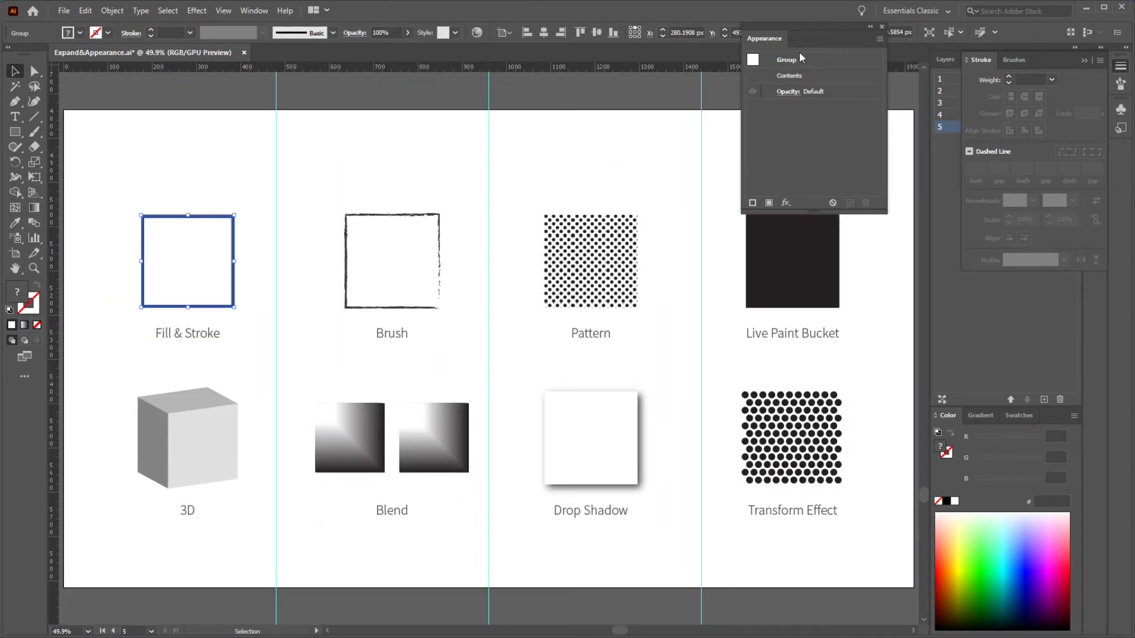
Step: Select the Brush square and check which expansion command is available for its Charcoal - Feather stroke
left_click_drag(793, 27, 860, 32)
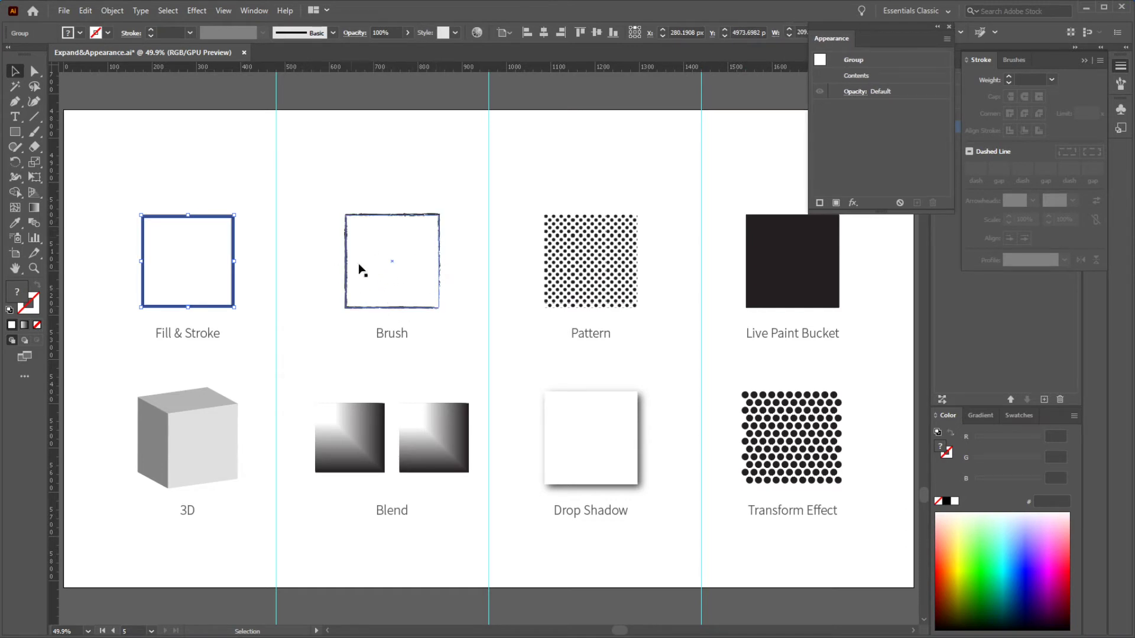
left_click(419, 256)
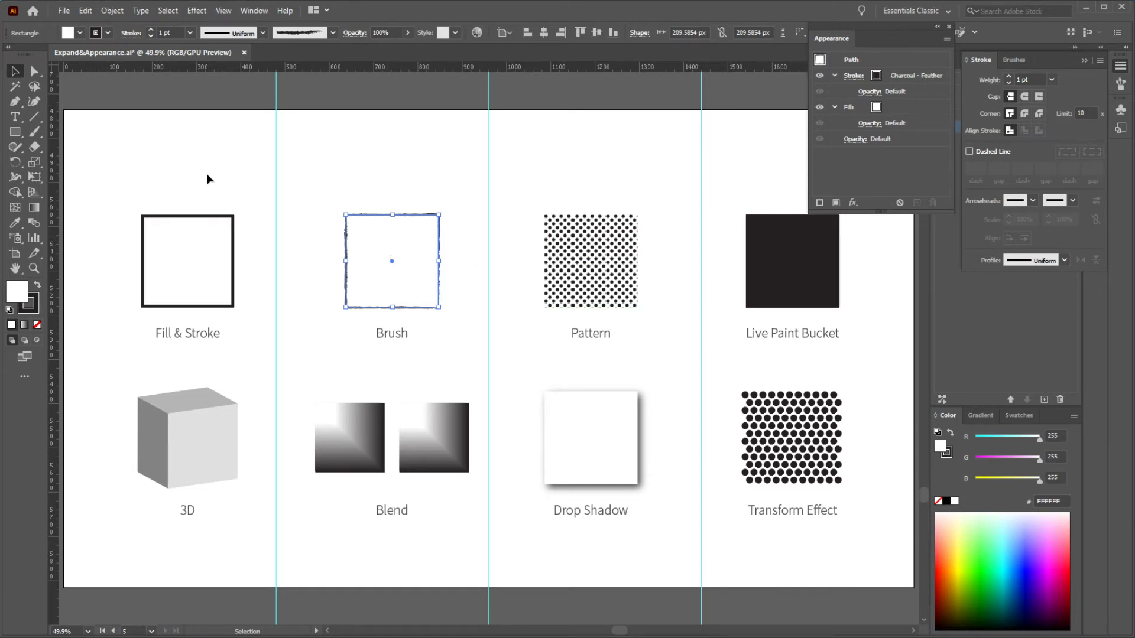
left_click(112, 10)
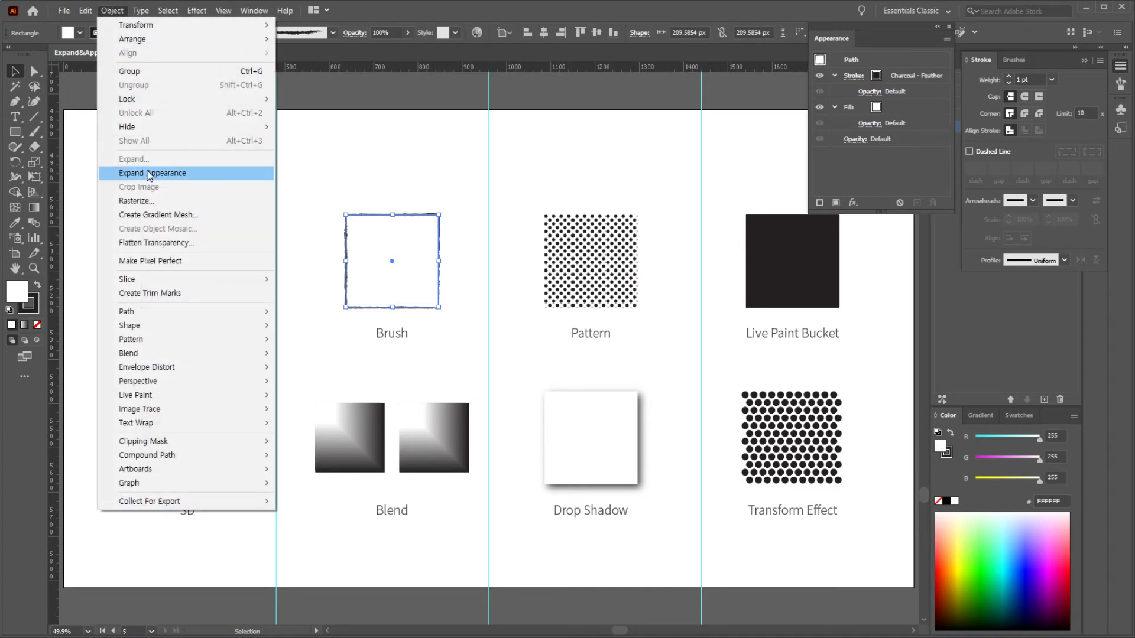
left_click(187, 173)
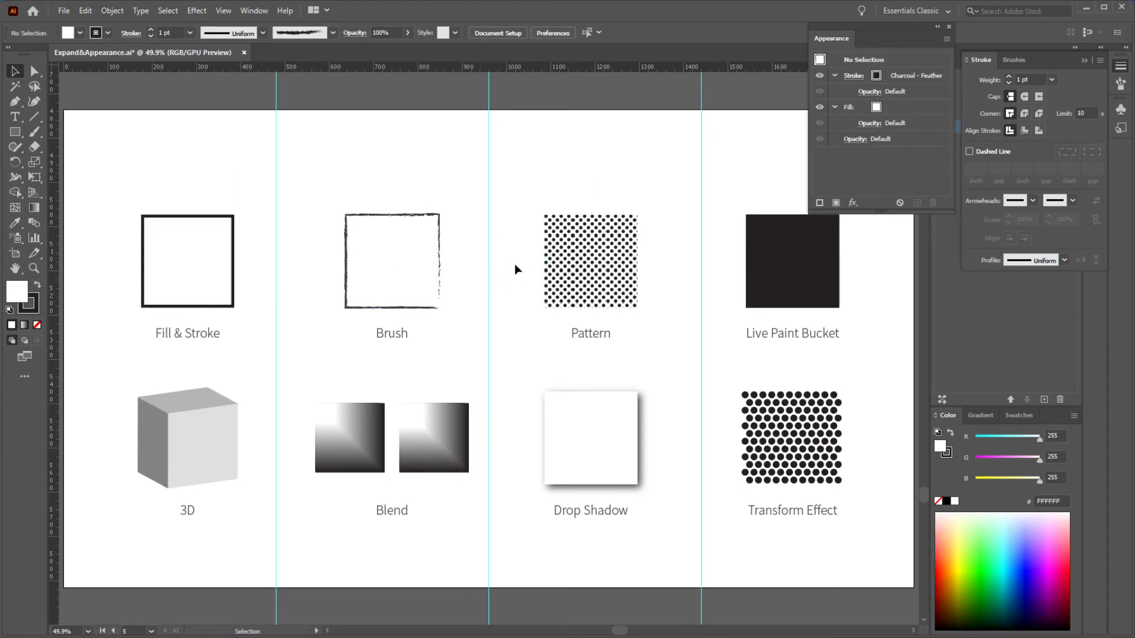
Step: Select the Pattern square and check which expansion command is available for its pattern fill
left_click(563, 294)
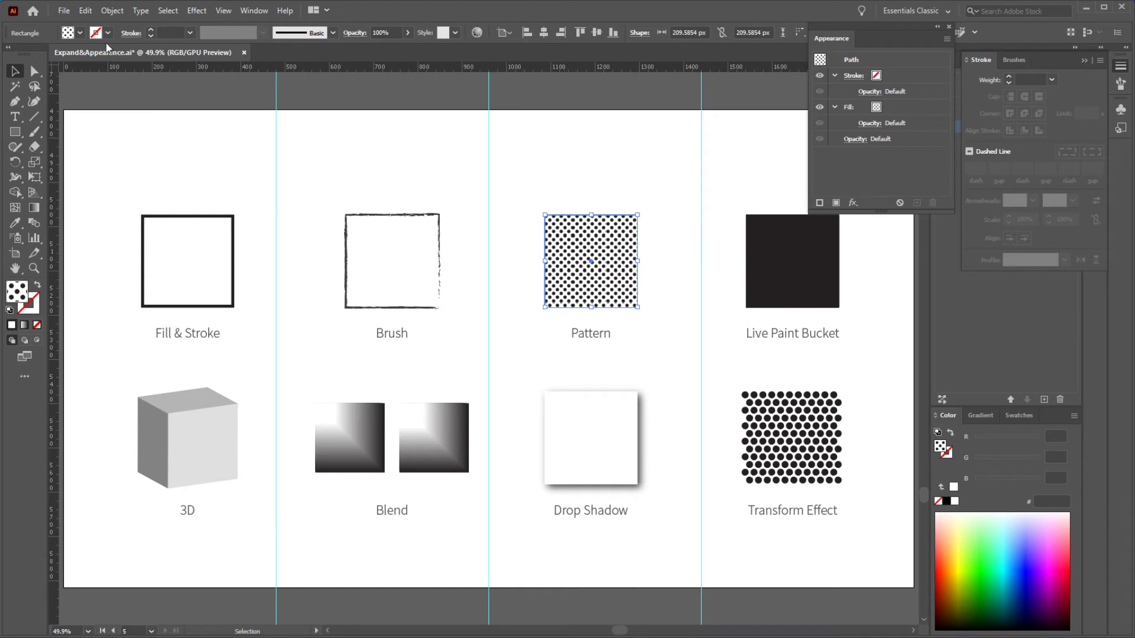
left_click(112, 12)
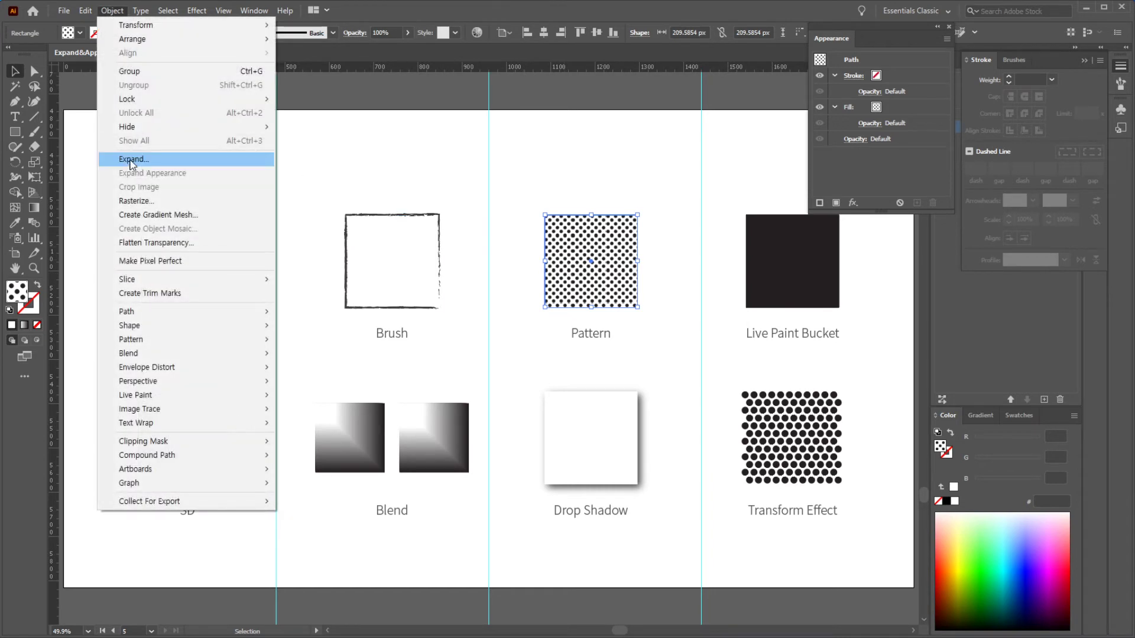
left_click(629, 172)
key("space")
mouse_move(684, 207)
left_mouse_down()
mouse_move(625, 205)
mouse_move(635, 221)
left_mouse_up()
Step: Select the Live Paint Bucket square and check which expansion command is available for it
left_click(763, 297)
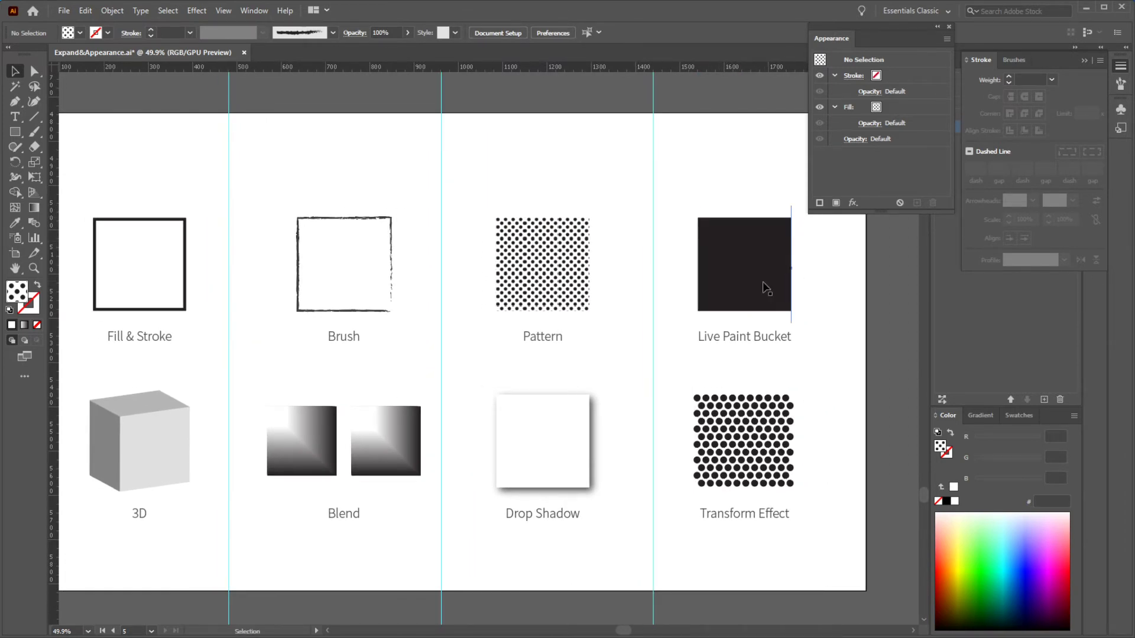
left_click(739, 280)
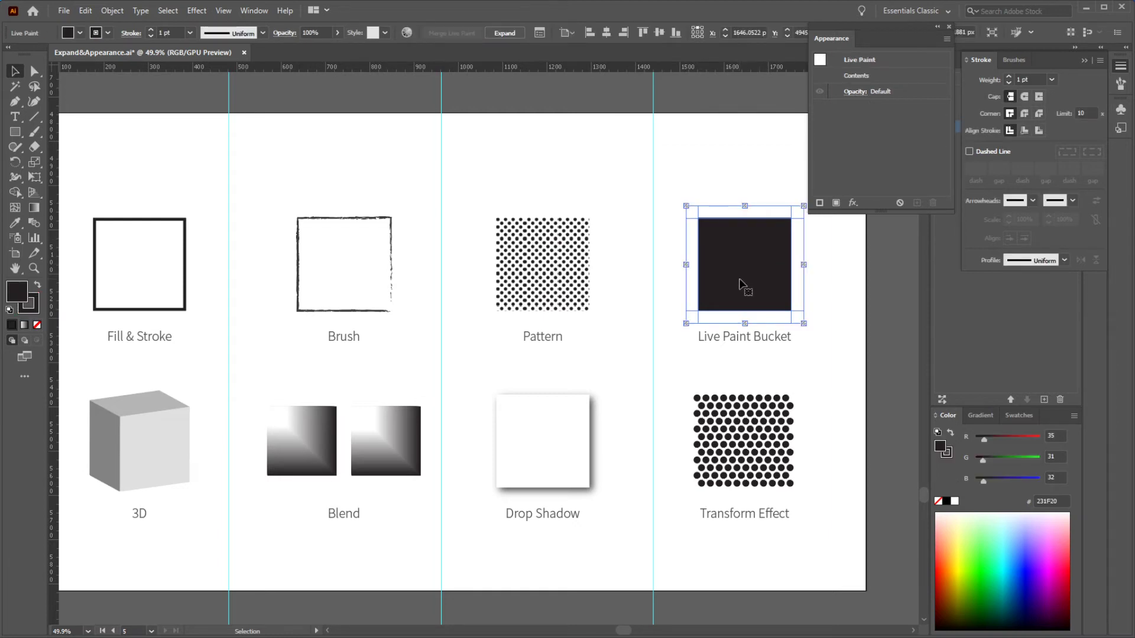
scroll(762, 286, "up", 1)
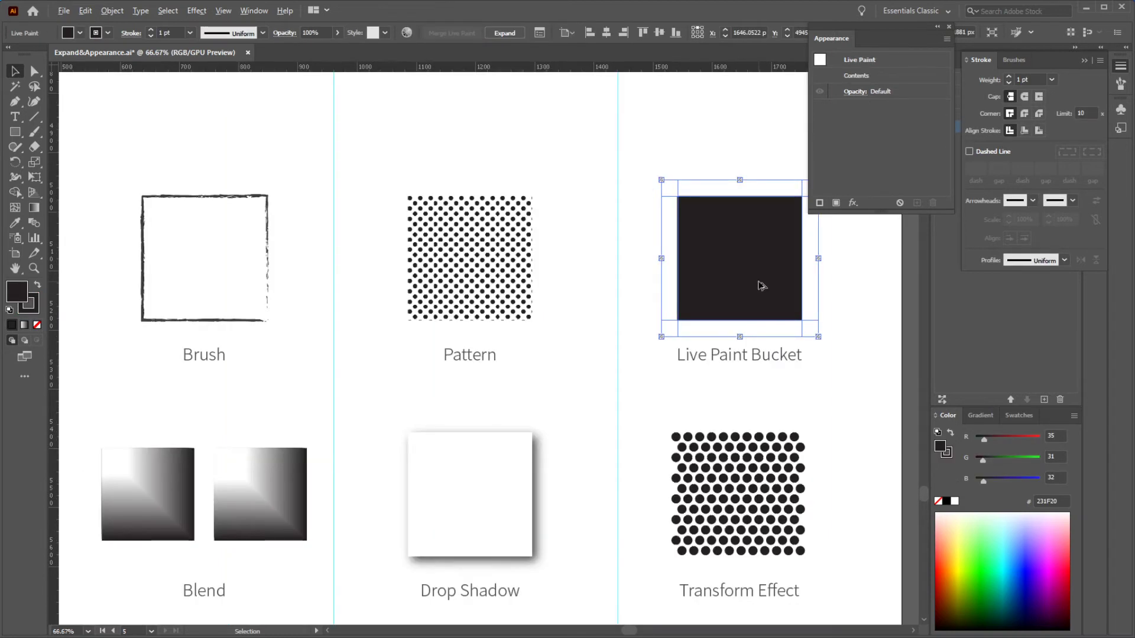
scroll(680, 284, "right", 2)
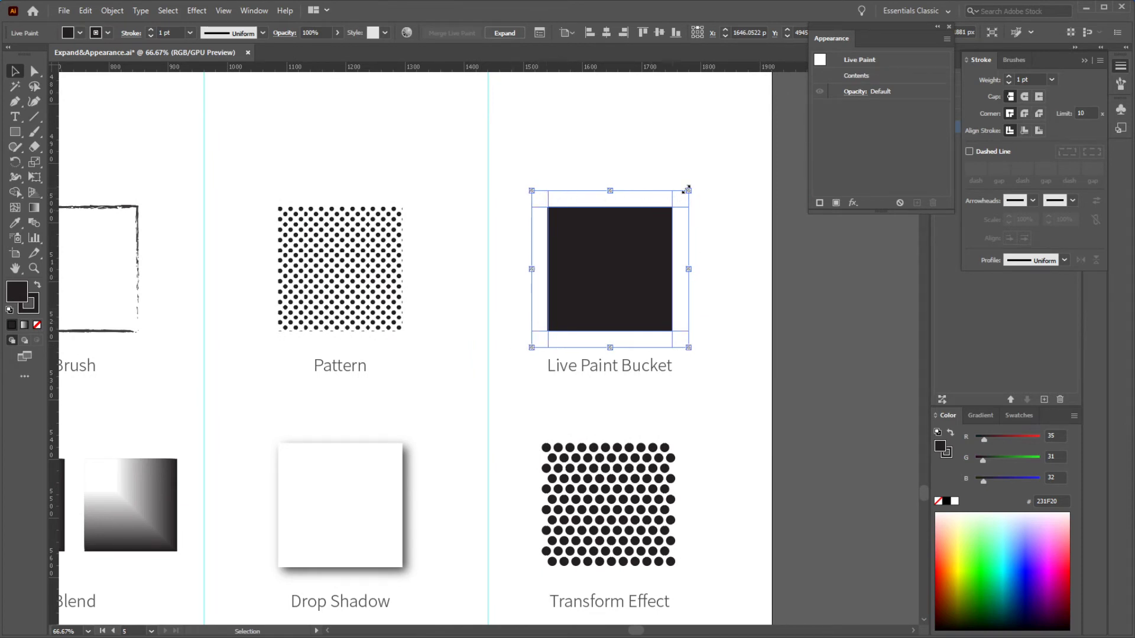
key("ctrl+minus")
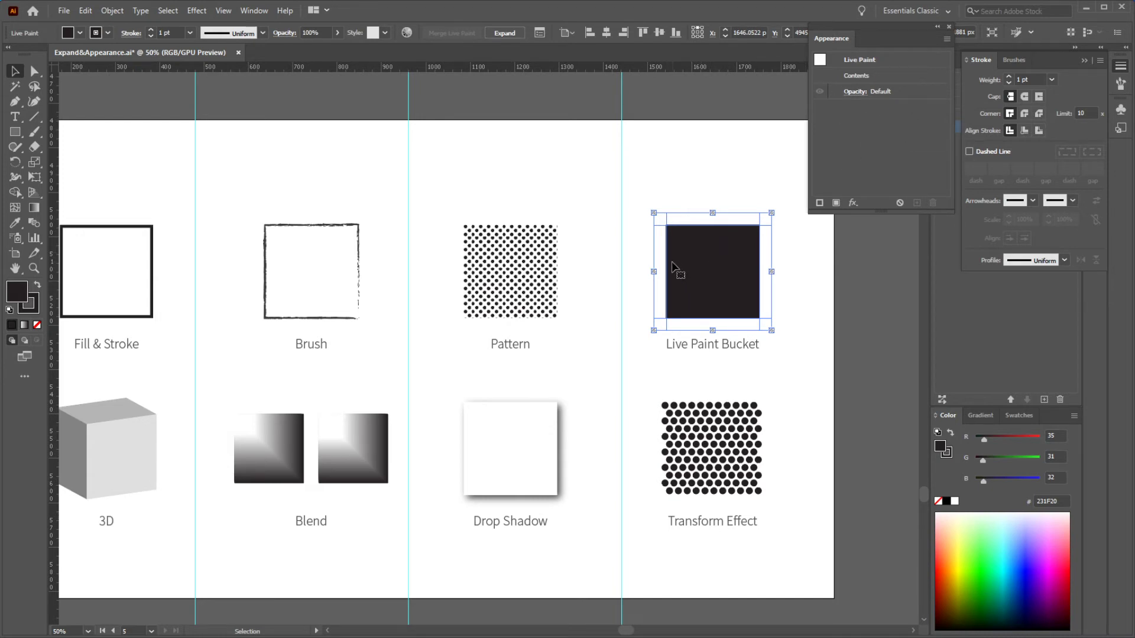
left_click(107, 11)
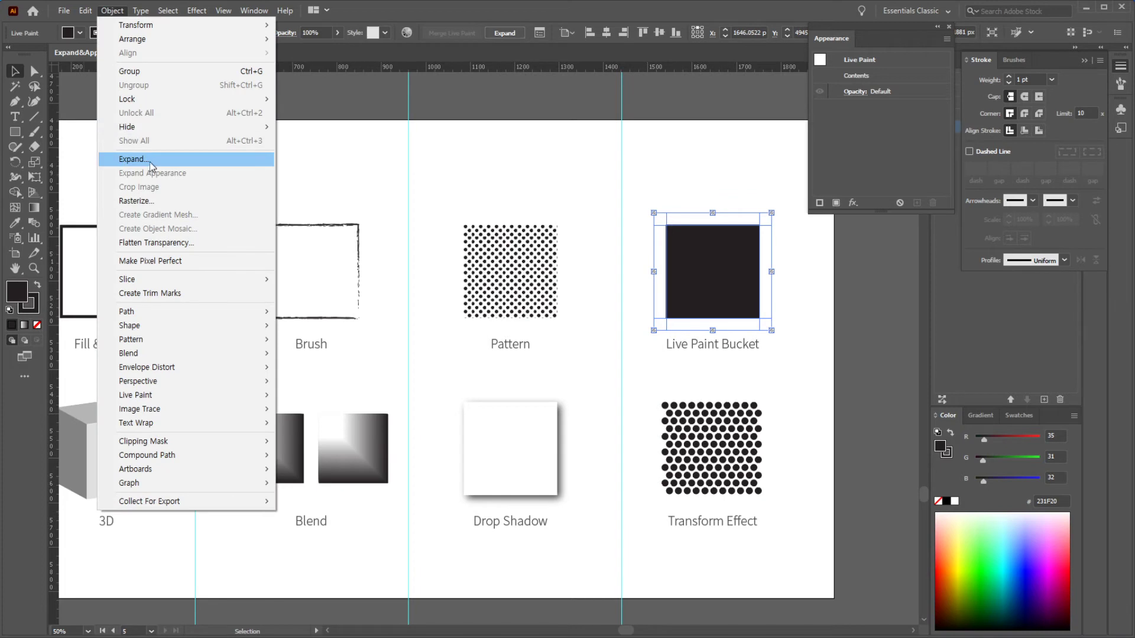
left_click(446, 165)
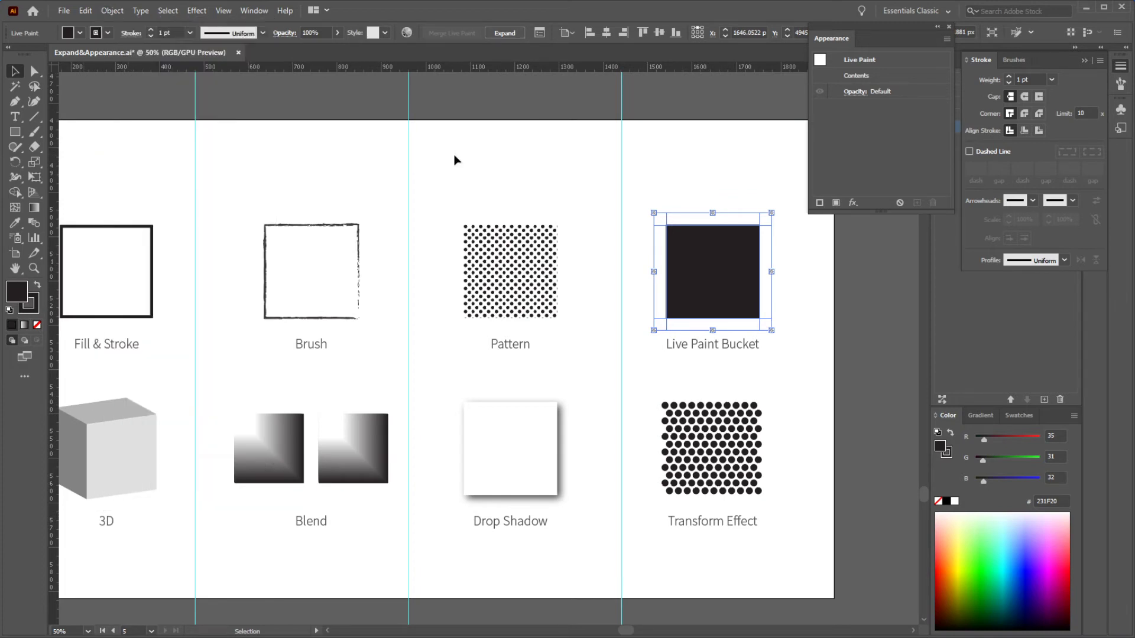
Step: Select the 3D cube and look up its Extrude & Bevel effect among the 3D effects
left_click(453, 159)
left_click_drag(454, 159, 509, 161)
left_click_drag(368, 320, 399, 312)
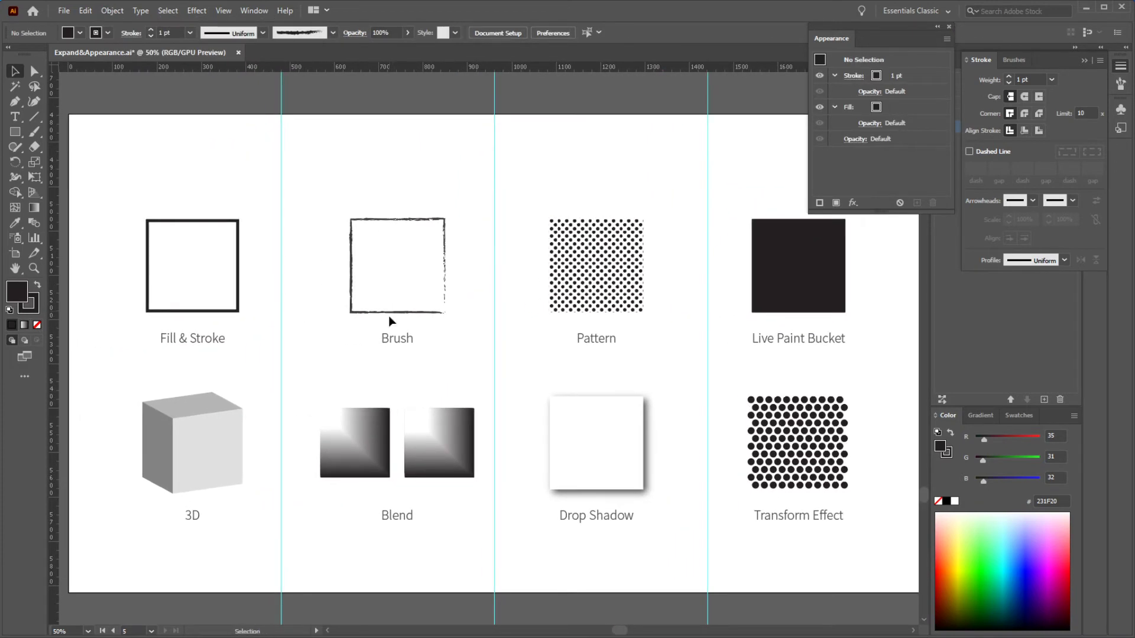
left_click(198, 433)
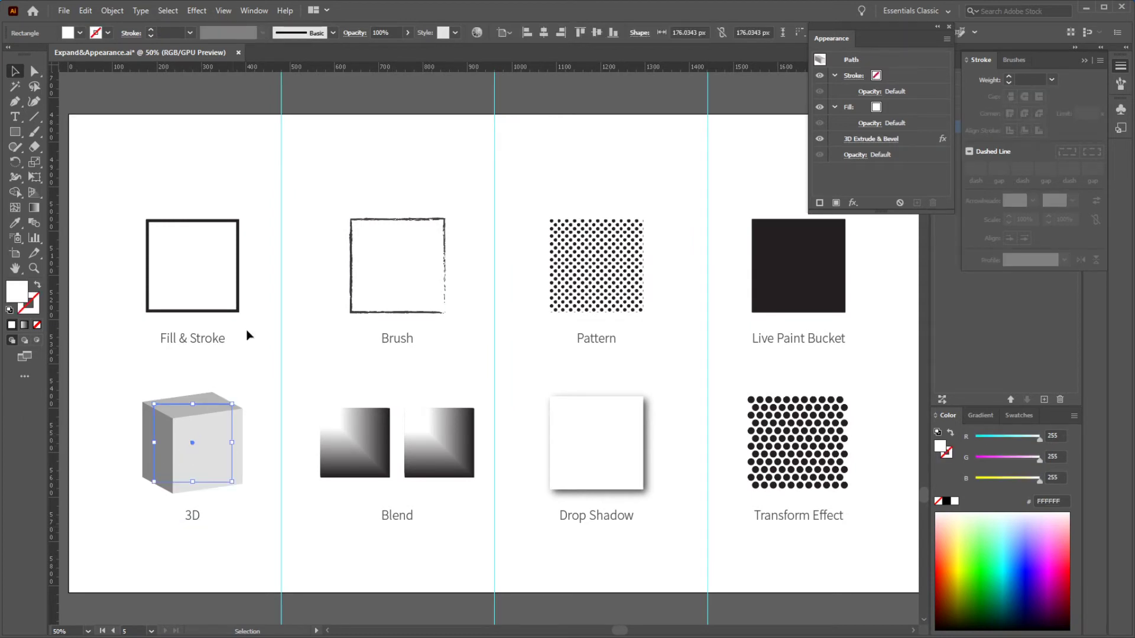
left_click(197, 11)
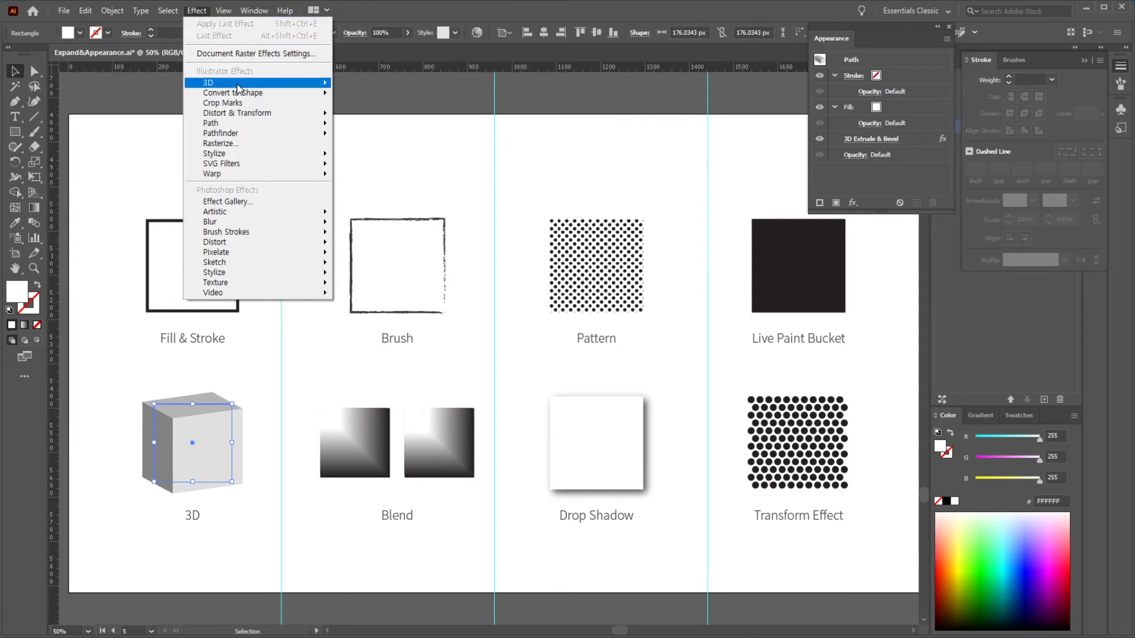
mouse_move(219, 90)
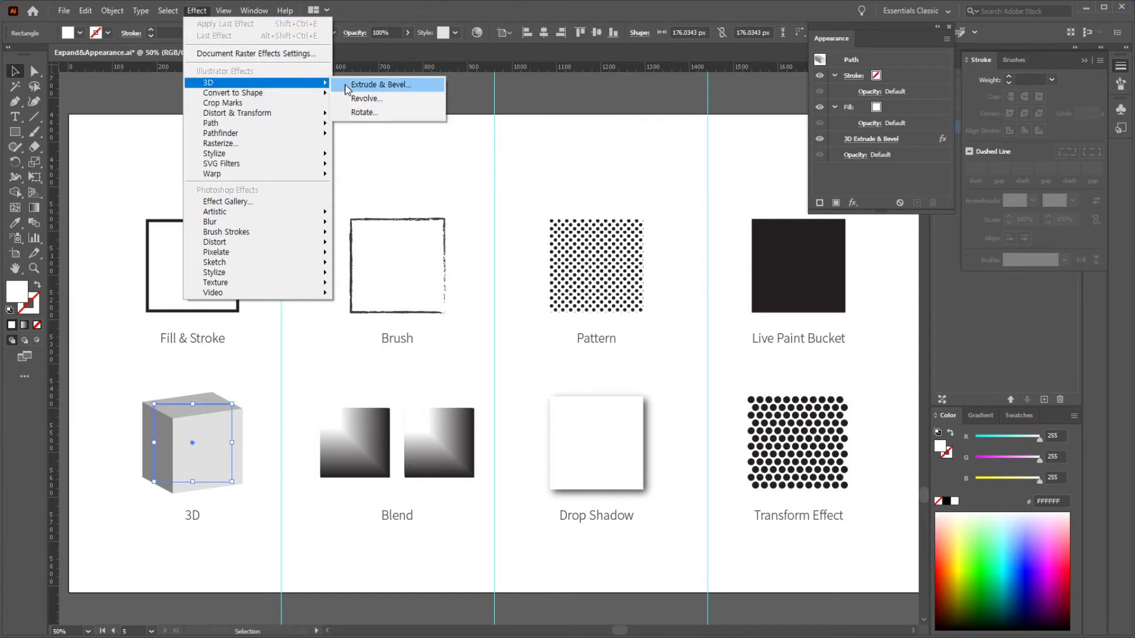
left_click(423, 5)
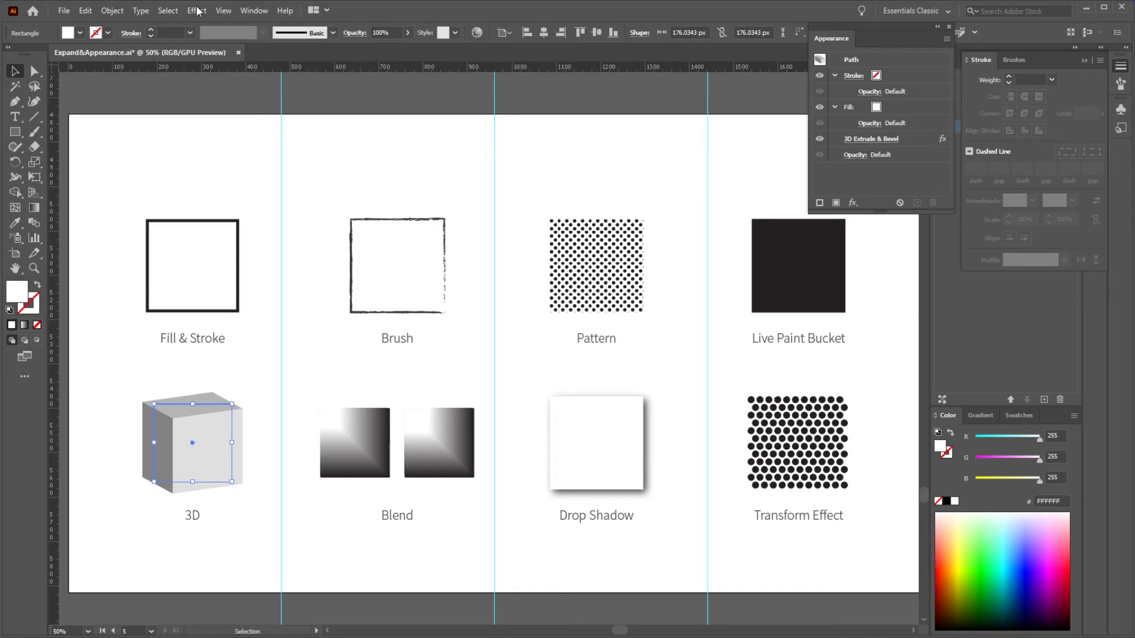
Step: Check which expansion command is available for the selected 3D cube
left_click(111, 13)
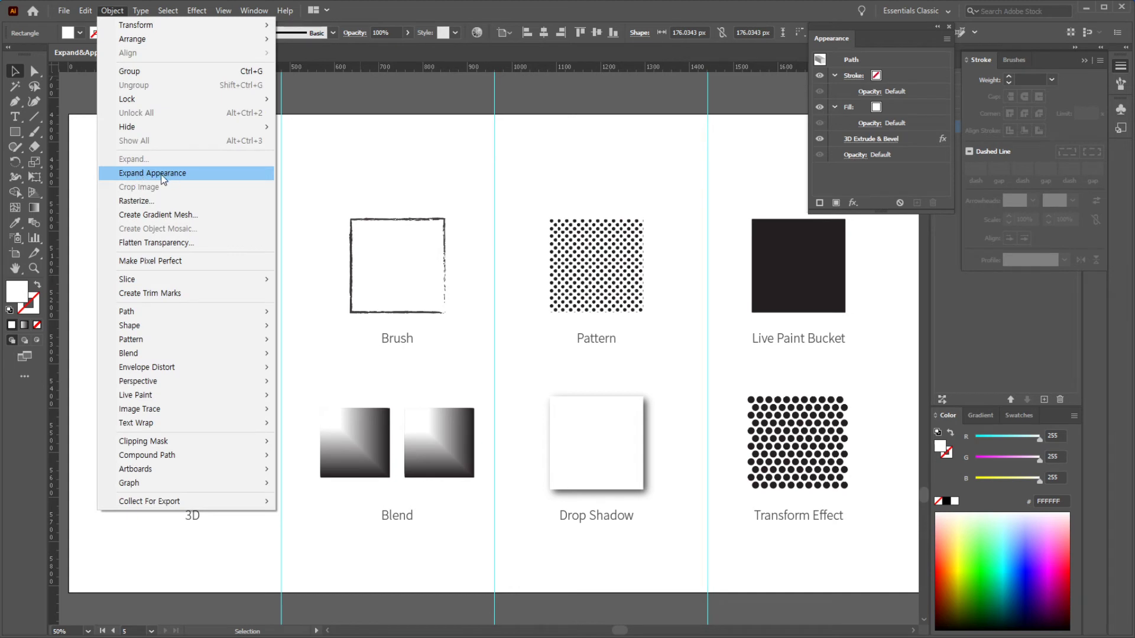
left_click(178, 175)
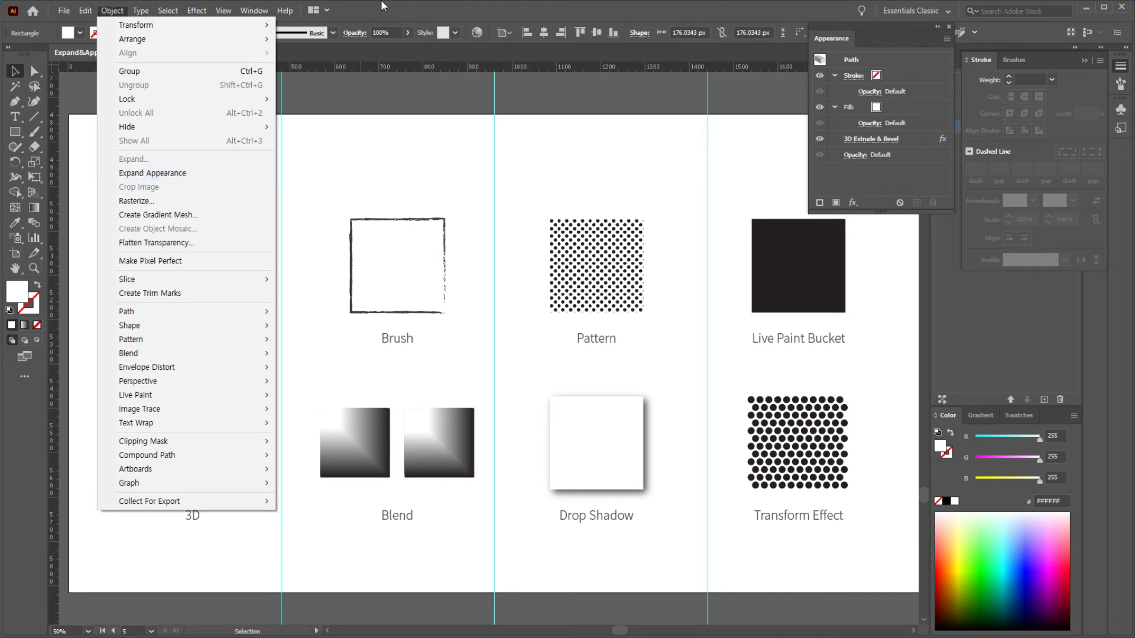
left_click(361, 509)
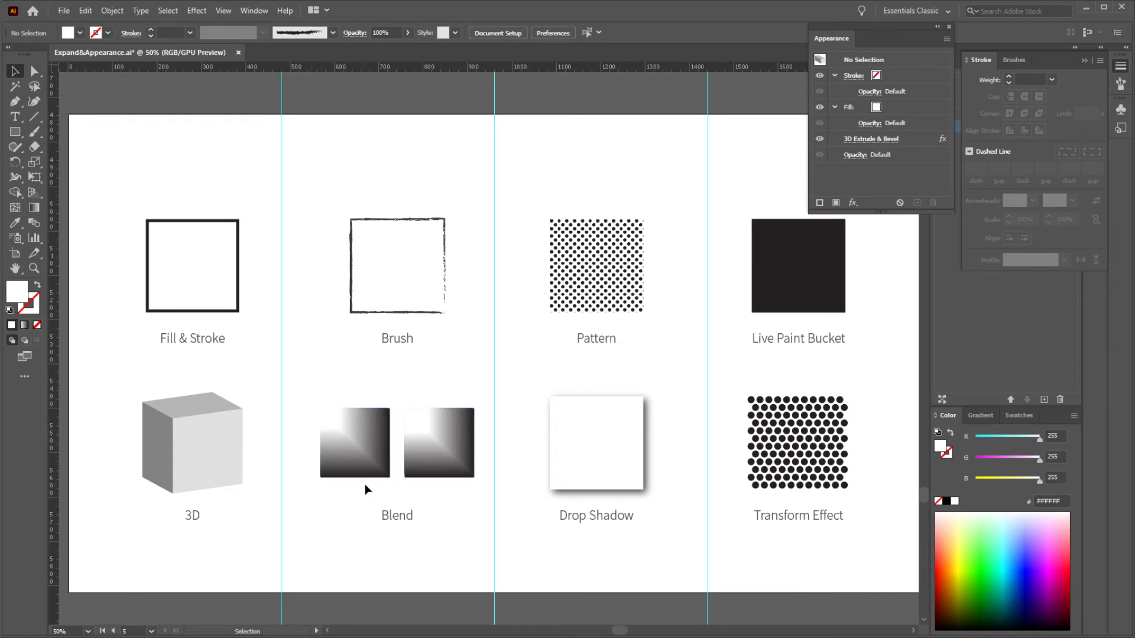
Step: Select the two Blend squares alternately and compare how their blend paths and spines are built
scroll(360, 498, "up", 2)
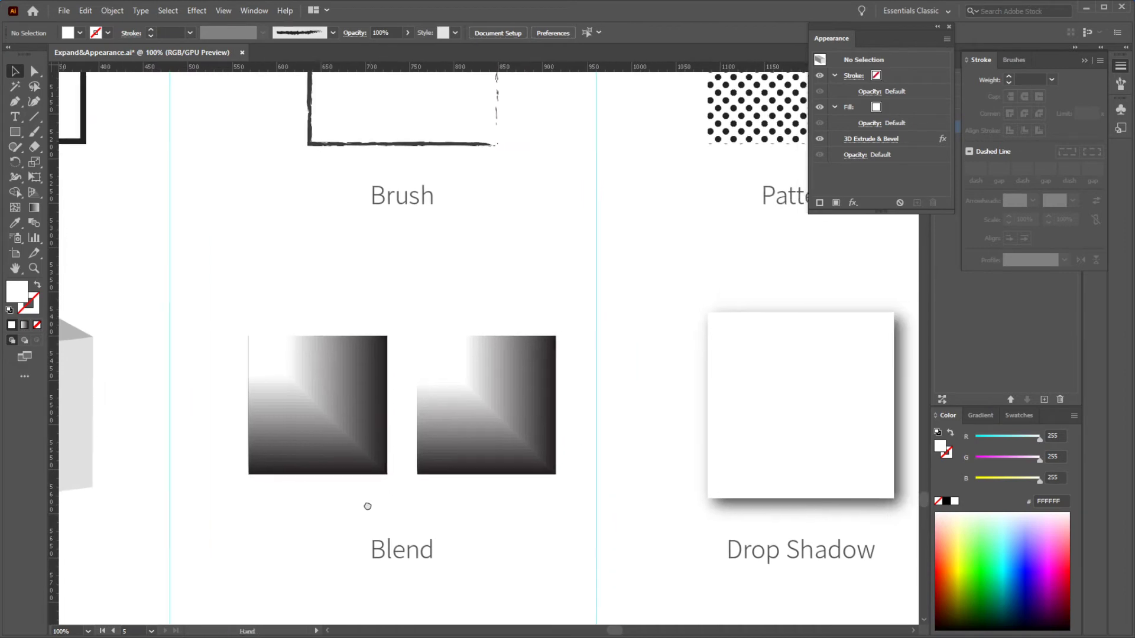
left_click(316, 430)
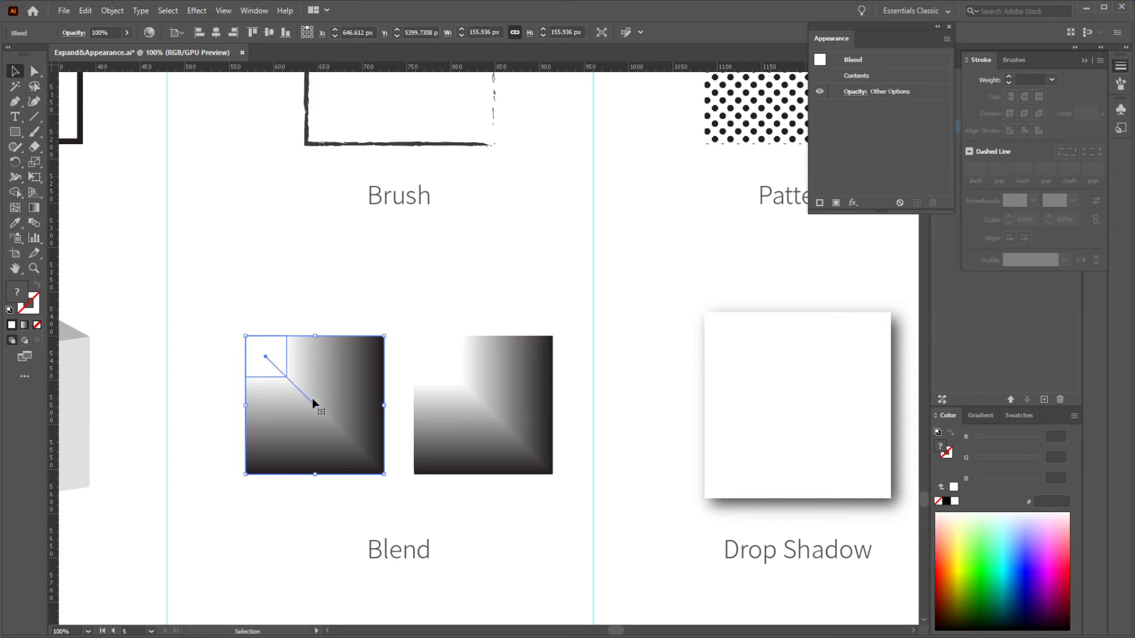
left_click(477, 396)
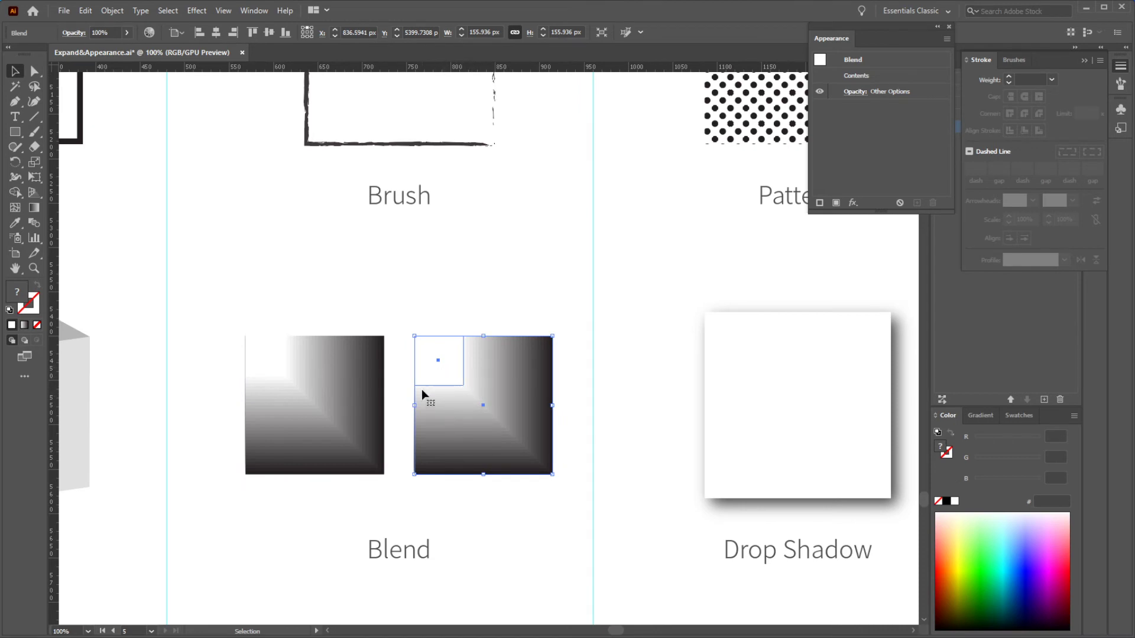
left_click(350, 396)
key("ctrl+z")
key("ctrl+shift+z")
key("ctrl+z")
key("ctrl+shift+z")
key("ctrl+z")
key("ctrl+z")
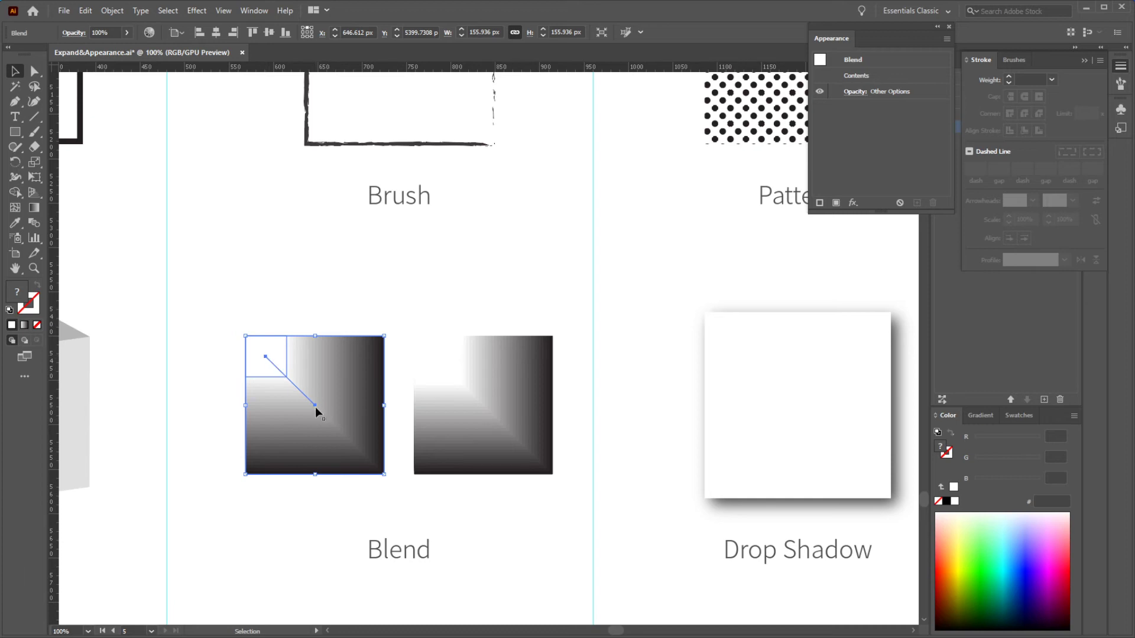
Step: Check which expansion command is available for the first Blend square and for the second one
left_click(112, 10)
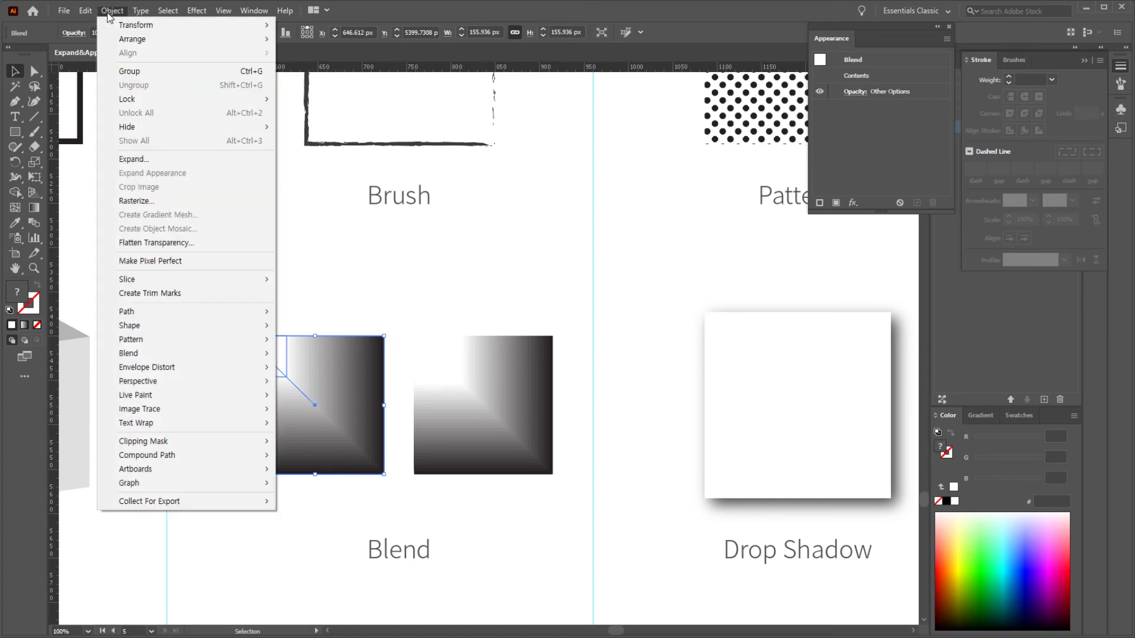
left_click(151, 167)
left_click(447, 289)
left_click(460, 402)
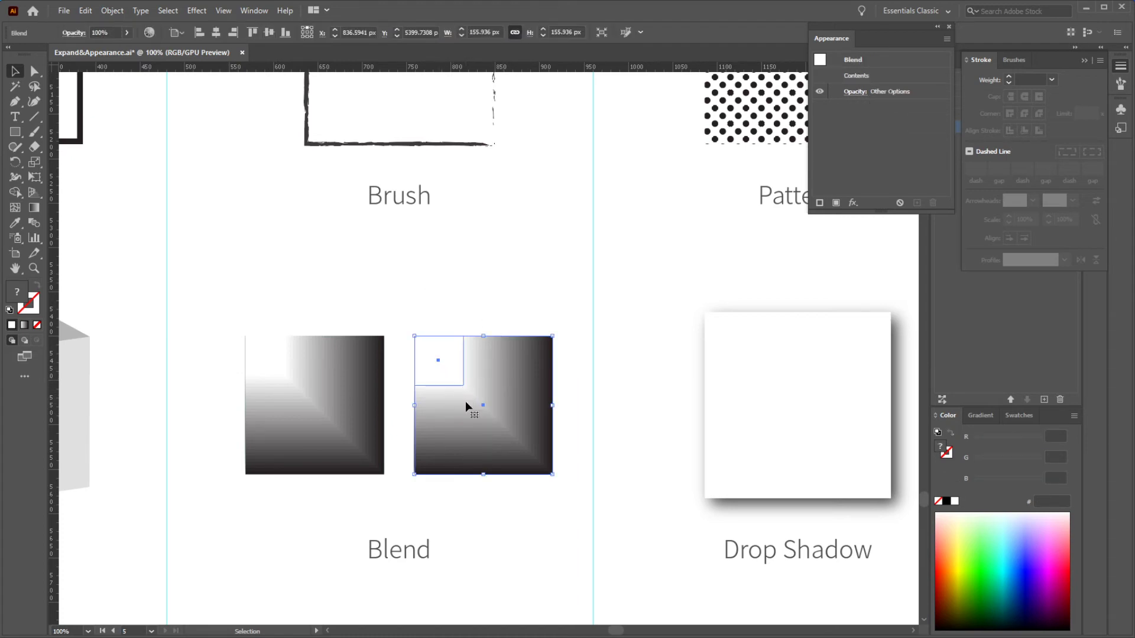
left_click(113, 11)
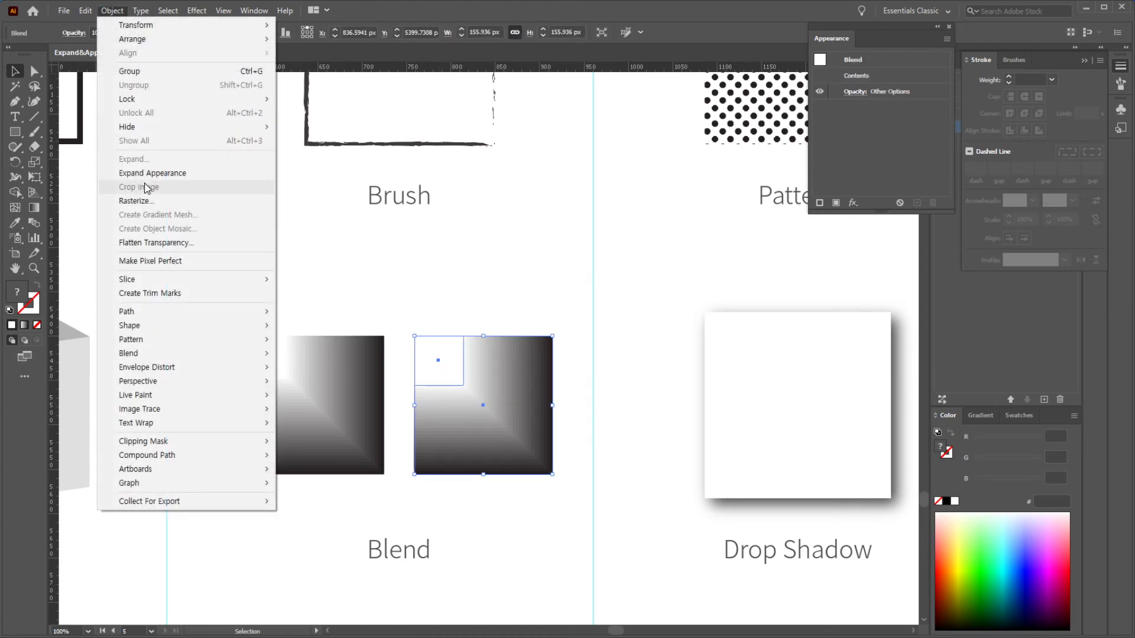
left_click(446, 288)
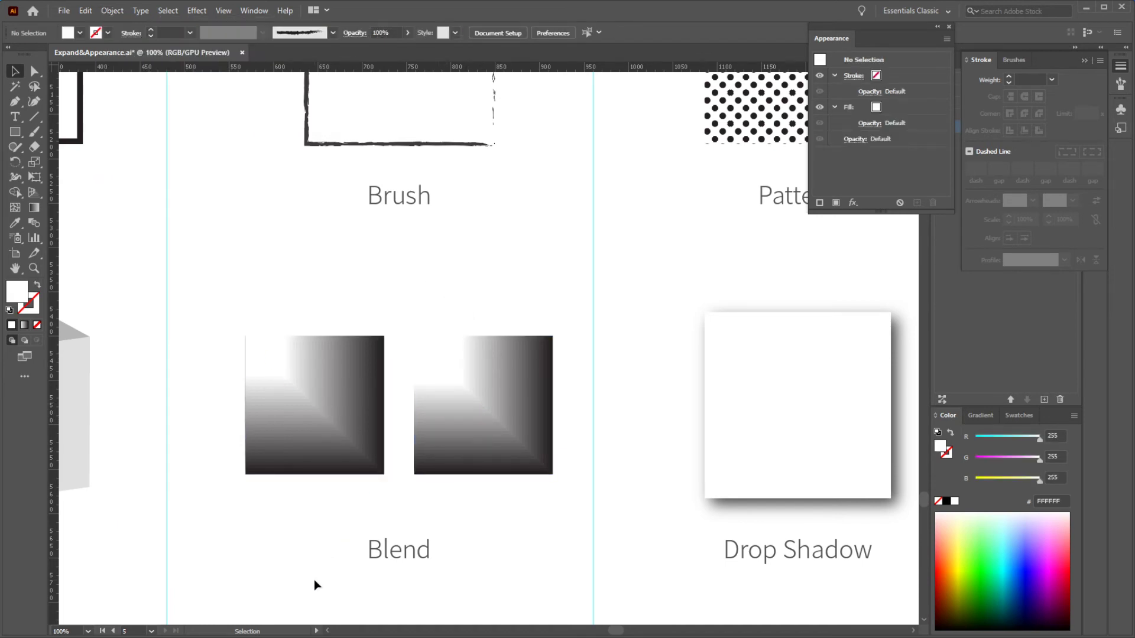
Step: Draw a black-filled square without a stroke, about 143 px wide, below the Blend label
scroll(376, 532, "down", 2)
scroll(385, 492, "down", 1)
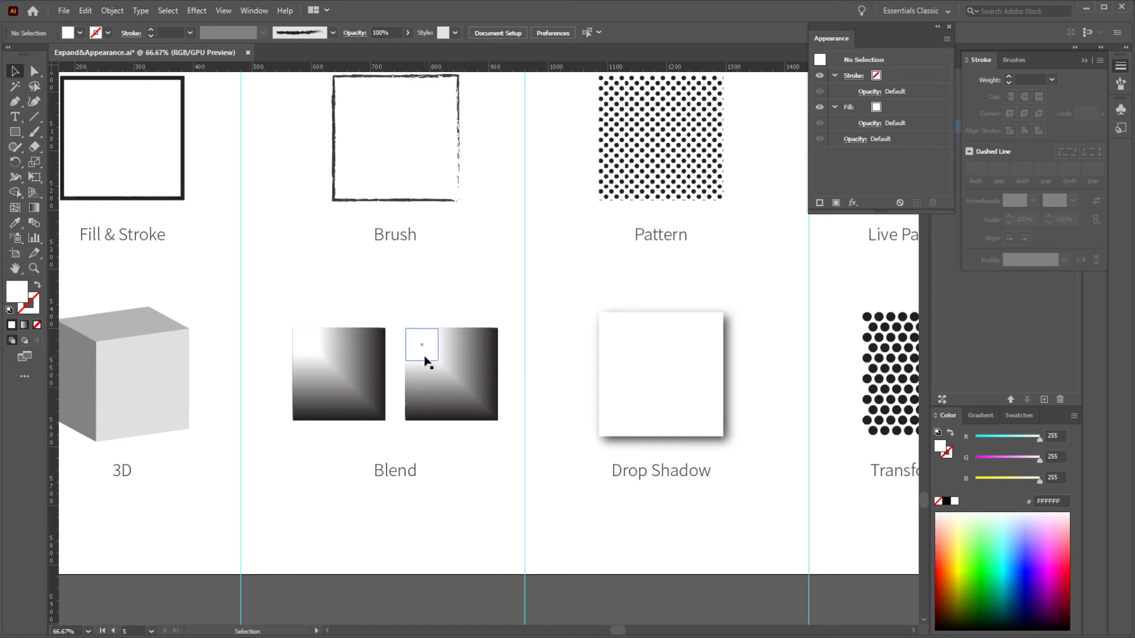
key("m")
key("d")
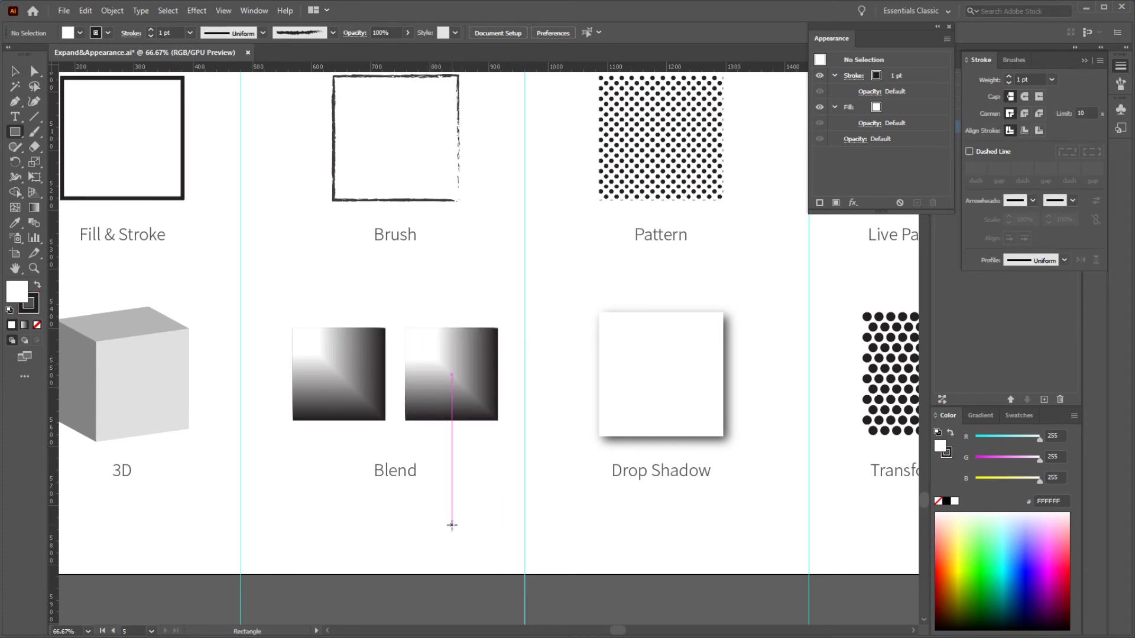
key("shift+x")
key("x")
key("slash")
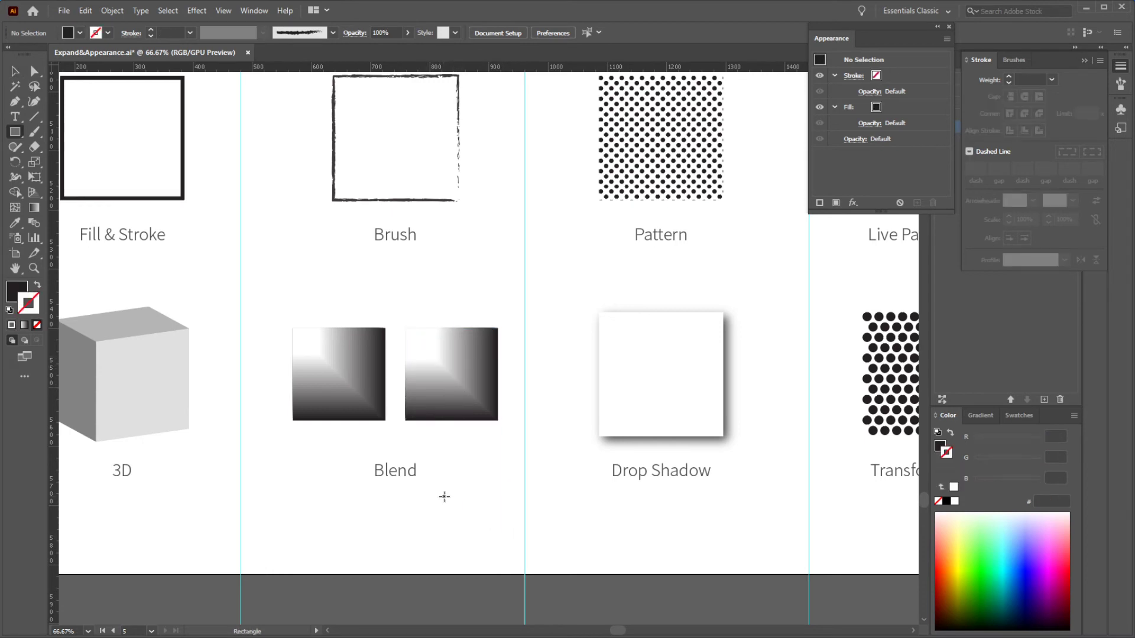
mouse_move(443, 497)
left_mouse_down()
mouse_move(487, 539)
mouse_move(481, 525)
left_mouse_up()
key("v")
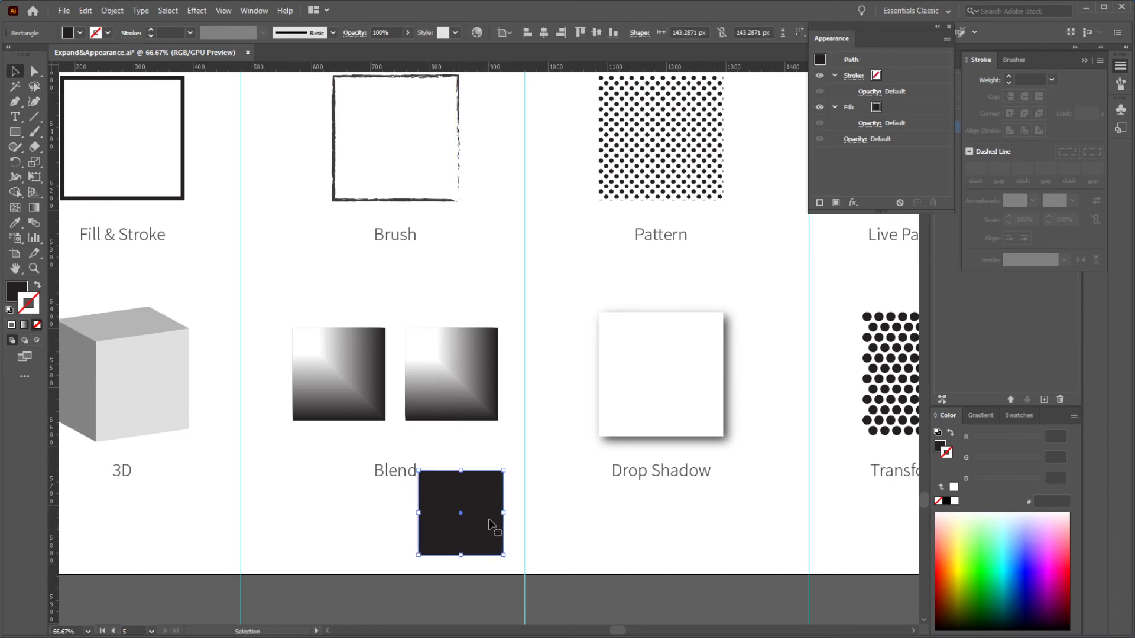
Step: Add a white square without a stroke, about 72 px wide, inside the black square's upper-left corner
key("a")
key("v")
left_click_drag(503, 555, 464, 513)
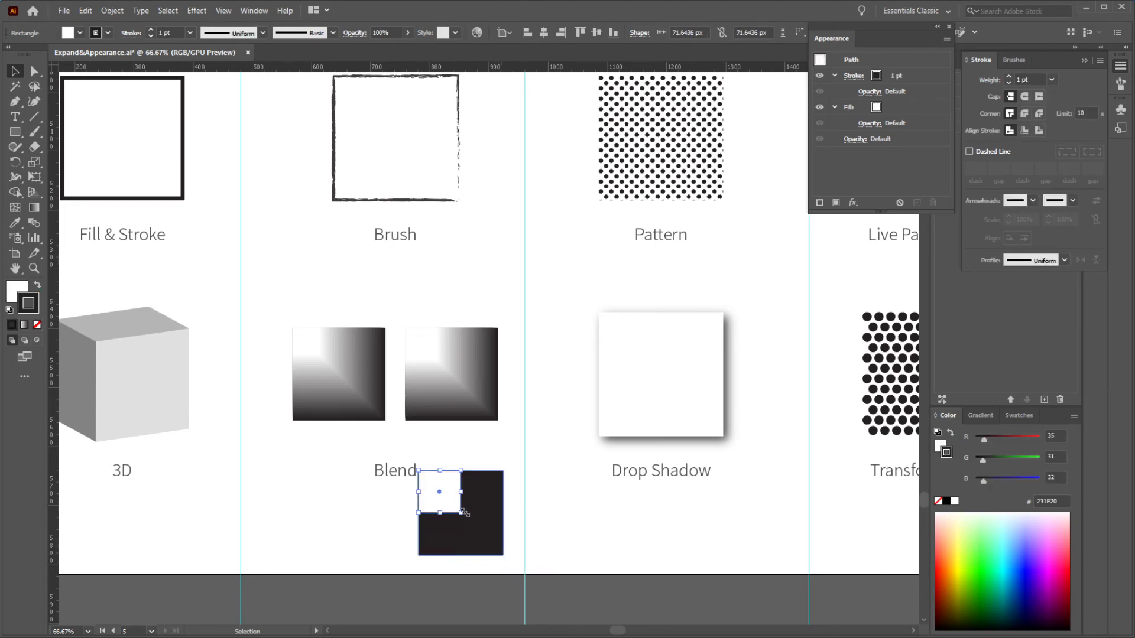
key("slash")
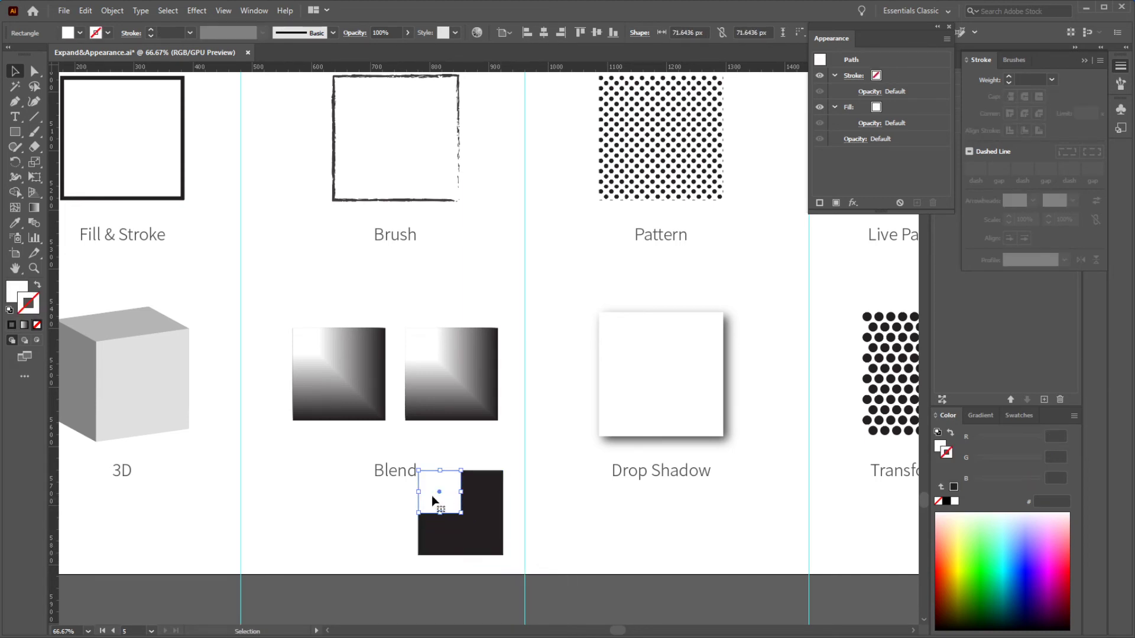
Step: Select both the white and the black square and make a blend from them
left_click(469, 531, "shift")
key("ctrl")
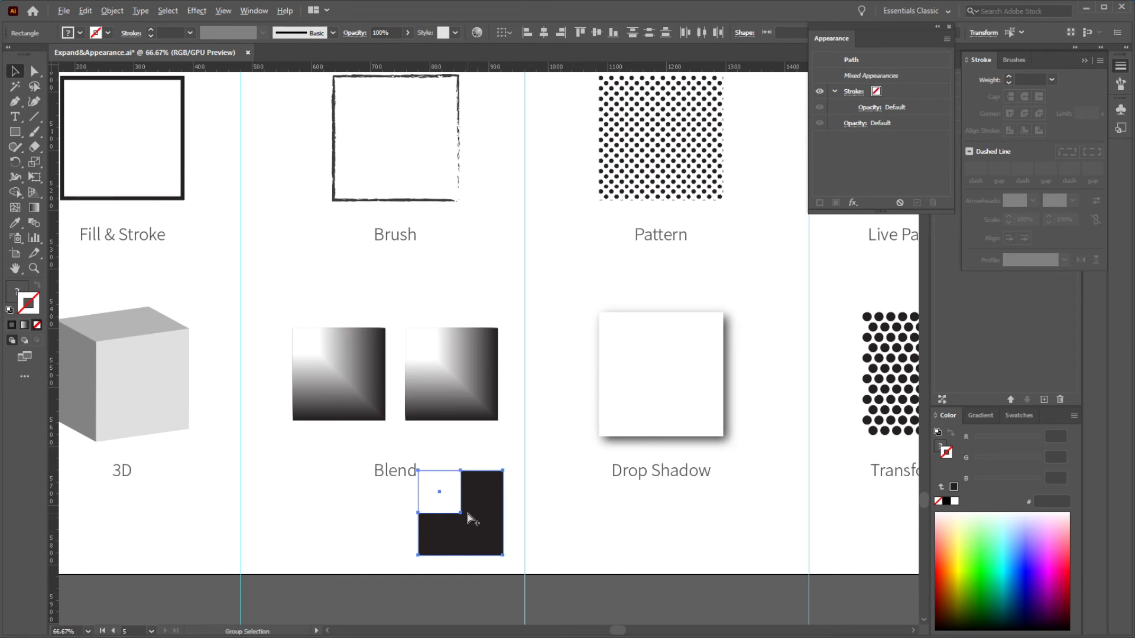
key("ctrl+alt+b")
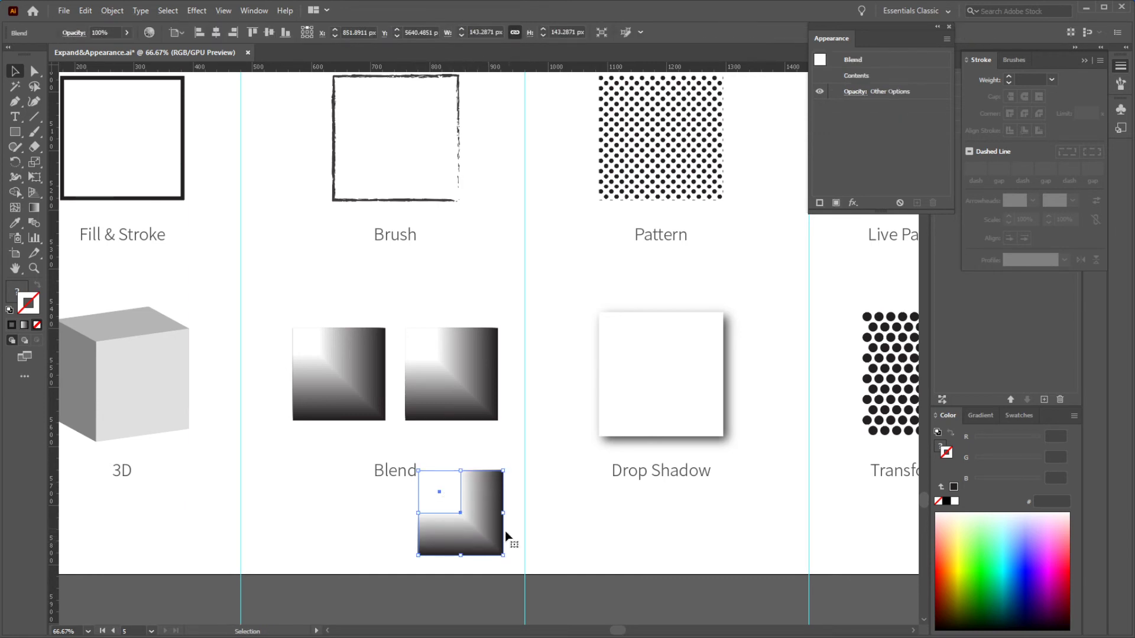
Step: Examine the new blend's paths up close and compare them with the first Blend square above
scroll(452, 531, "up", 3)
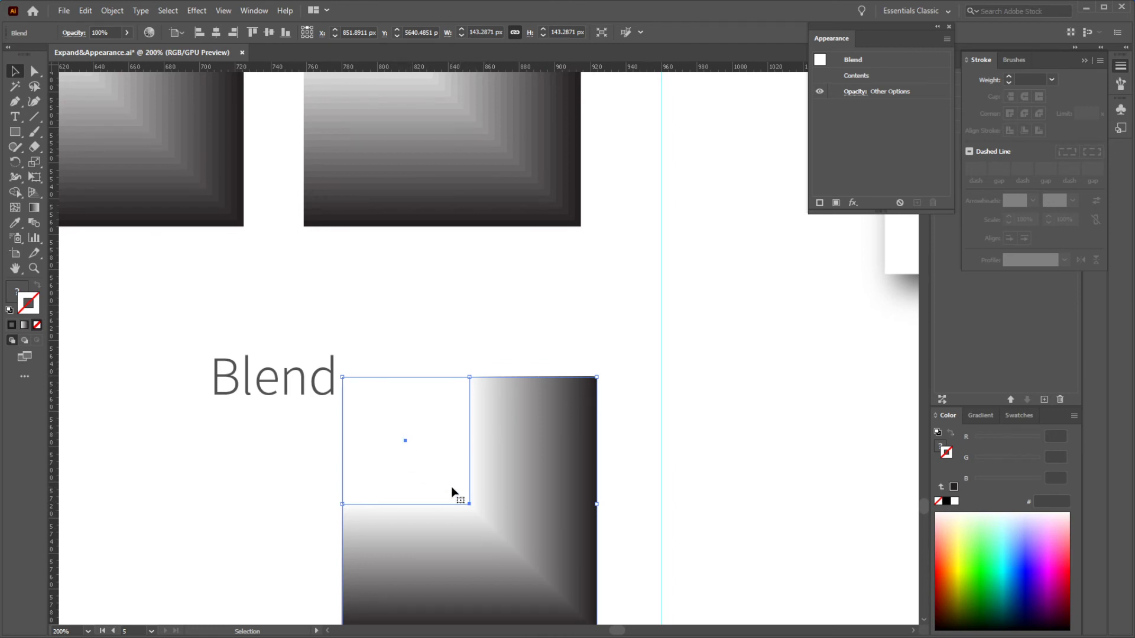
scroll(451, 487, "down", 1)
scroll(444, 491, "left", 3)
left_click(338, 211)
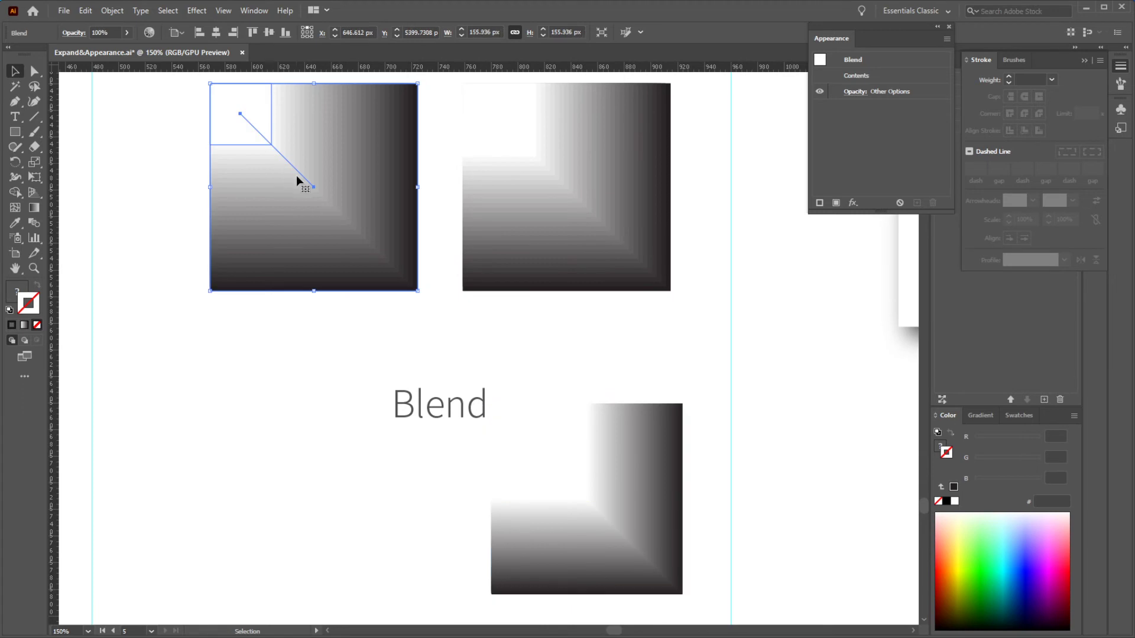
Step: Draw a white square without a stroke, about 50 px wide, below the first Blend square
scroll(339, 548, "down", 1)
left_click_drag(342, 521, 360, 511)
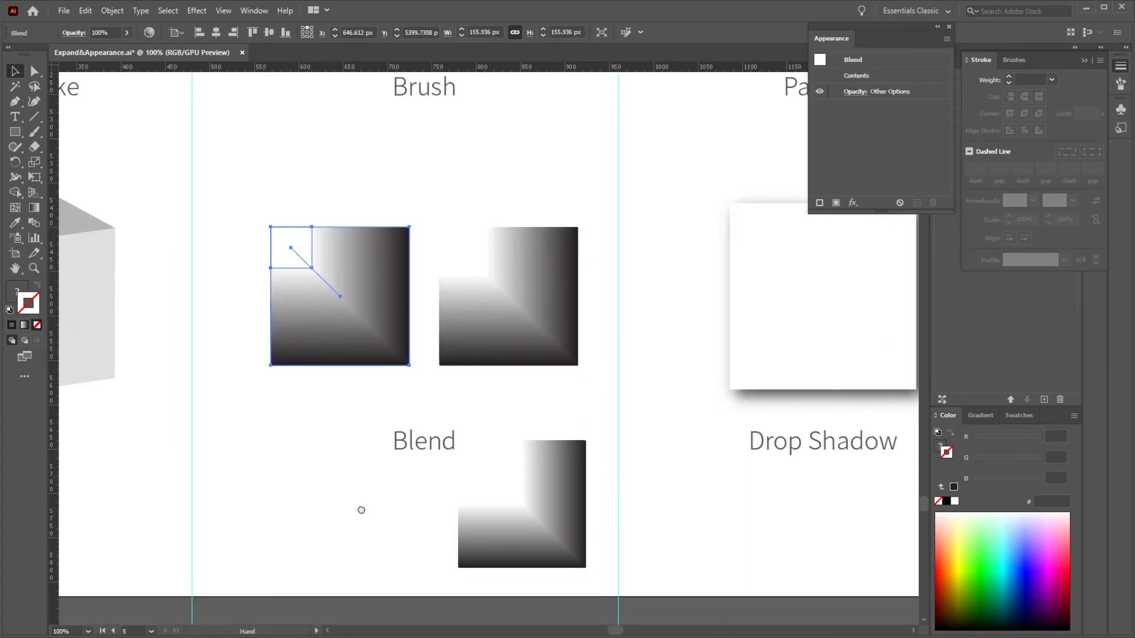
key("m")
left_click_drag(271, 432, 317, 477)
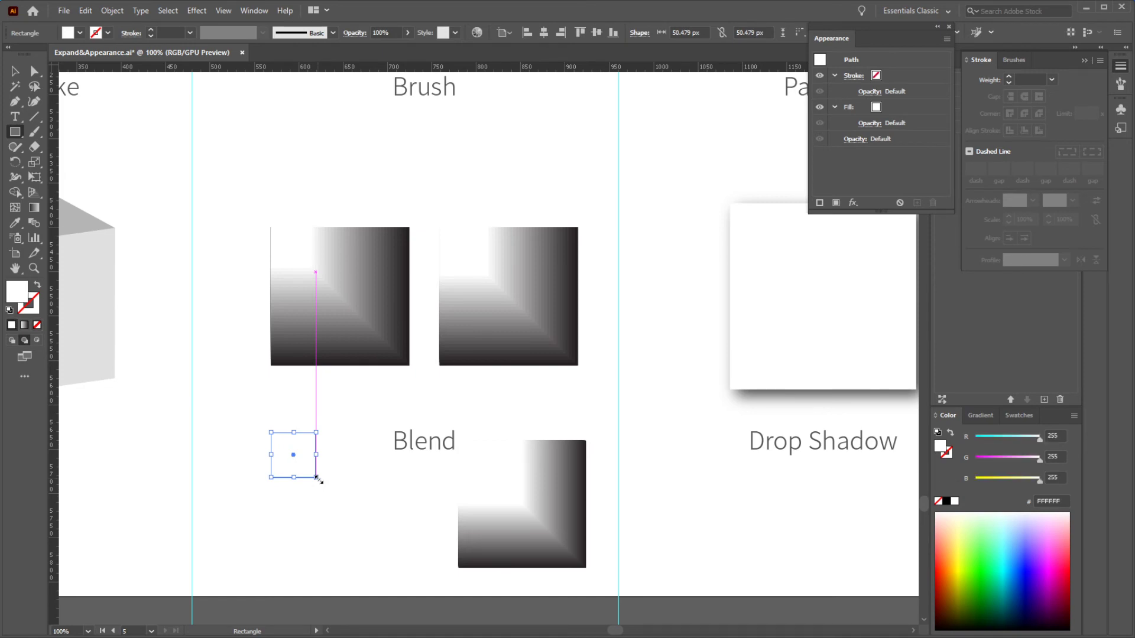
Step: Draw a square about 102 px wide below the small white square, aligned with its left edge, and select it
key("v")
left_click(308, 518)
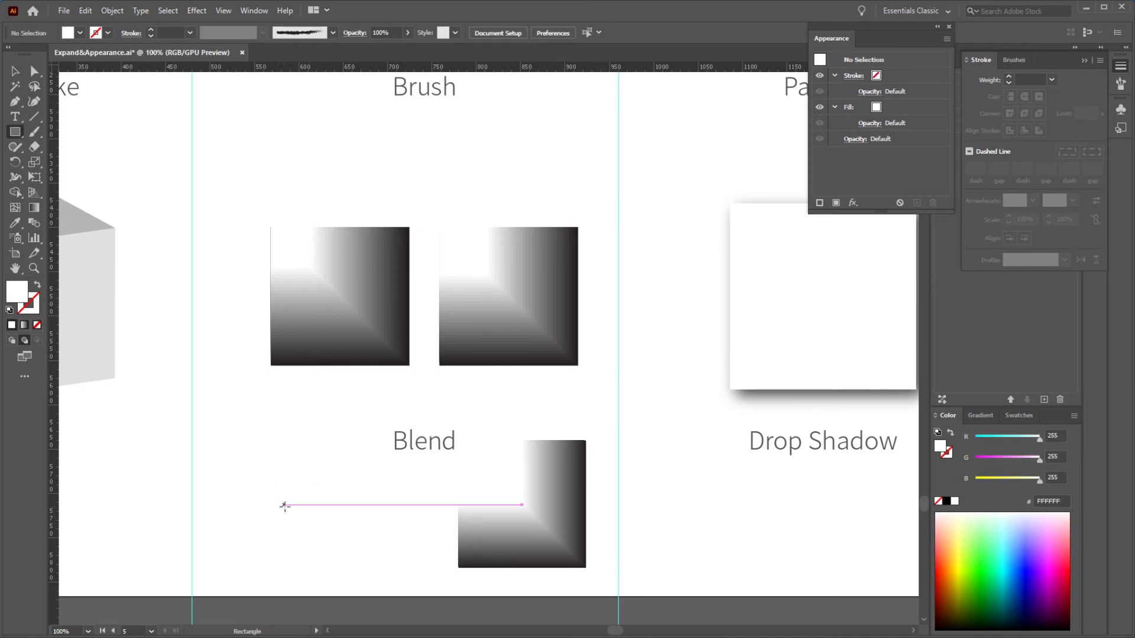
left_click_drag(301, 459, 378, 604)
left_click(378, 604)
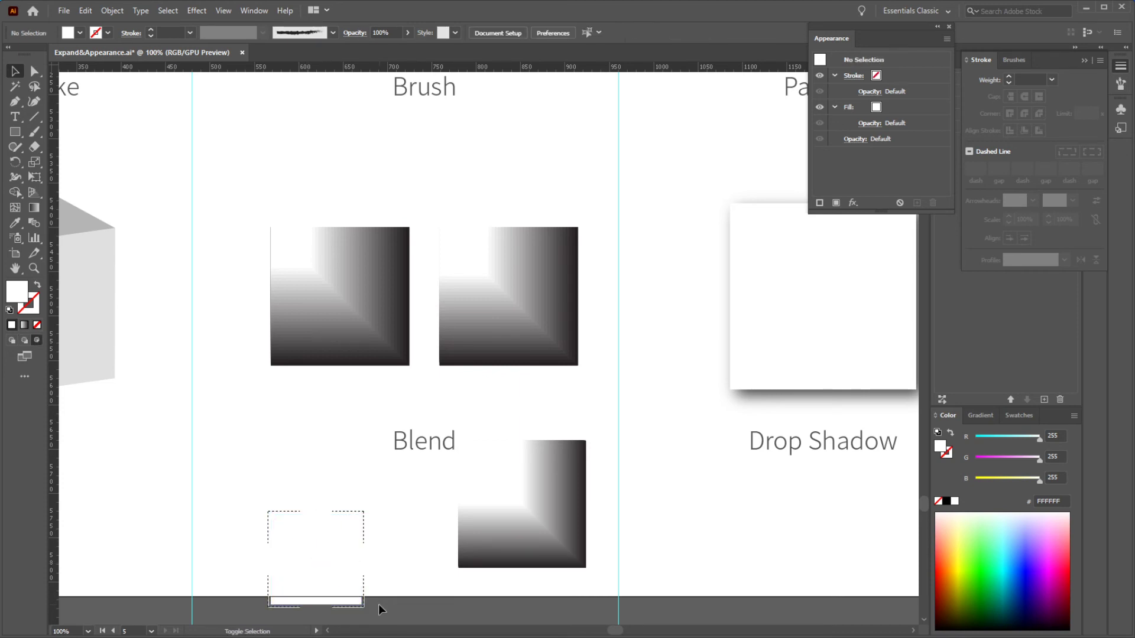
left_click(362, 603)
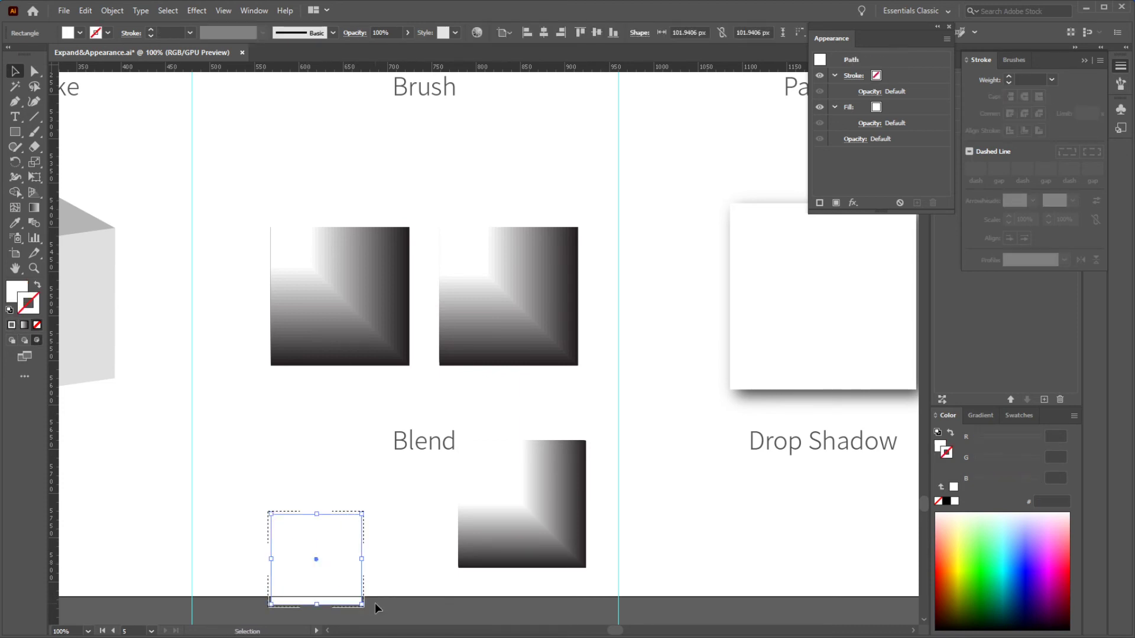
Step: Give the new 102 px square a black fill and no stroke
key("d")
key("shift+x")
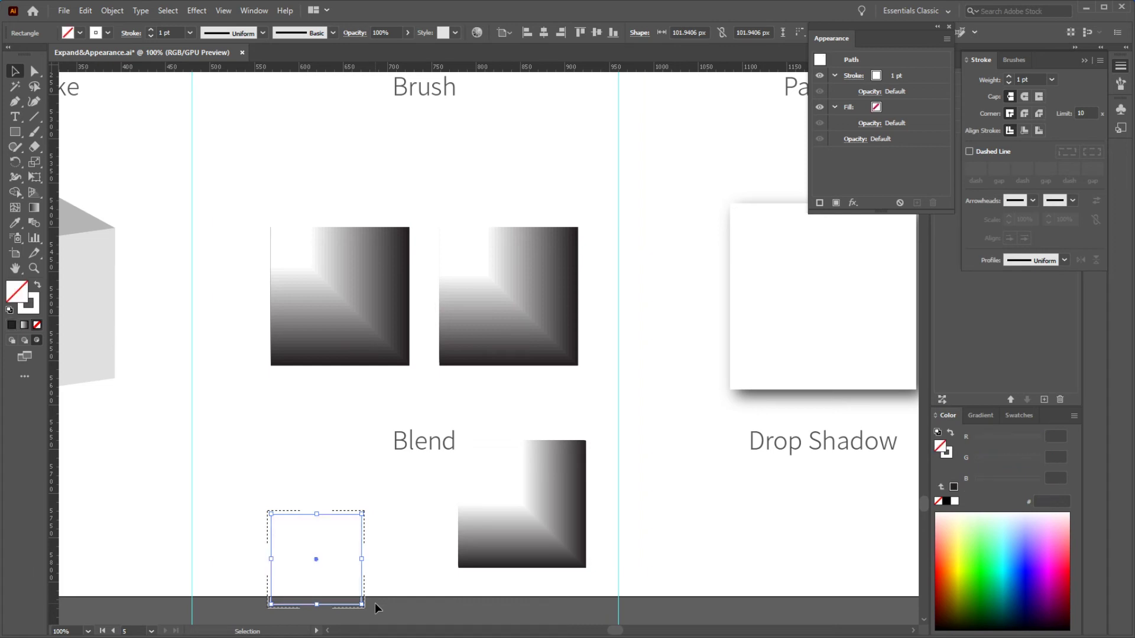
key("slash")
key("comma")
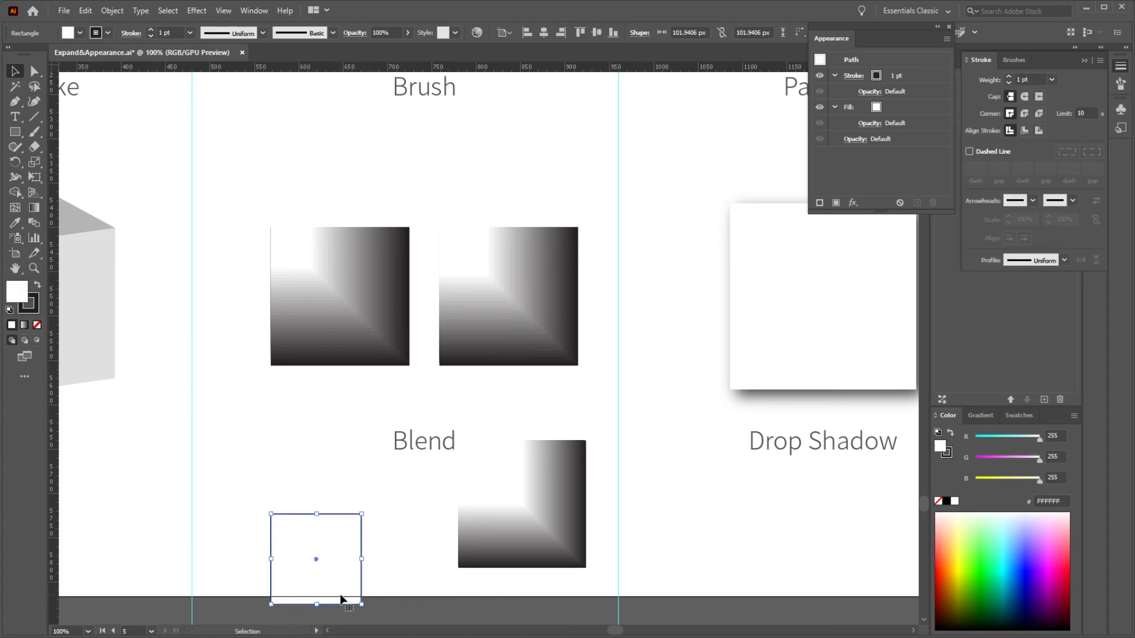
key("d")
key("shift+x")
key("x")
key("slash")
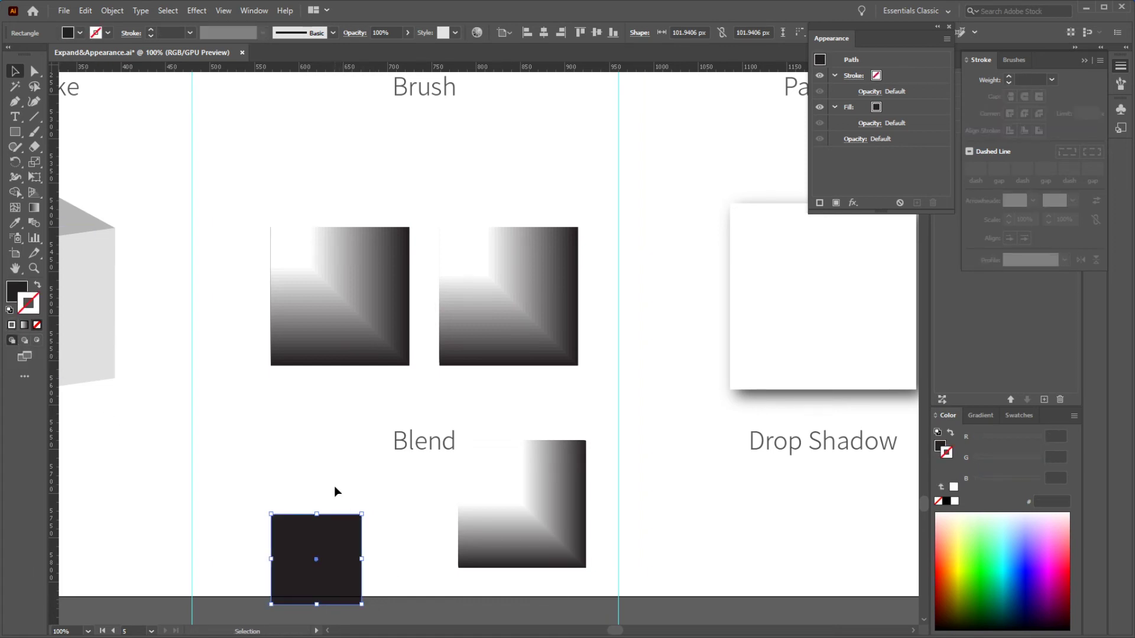
Step: Make a blend from the small white square and the black square, with the white square in front
left_click(305, 450, "shift")
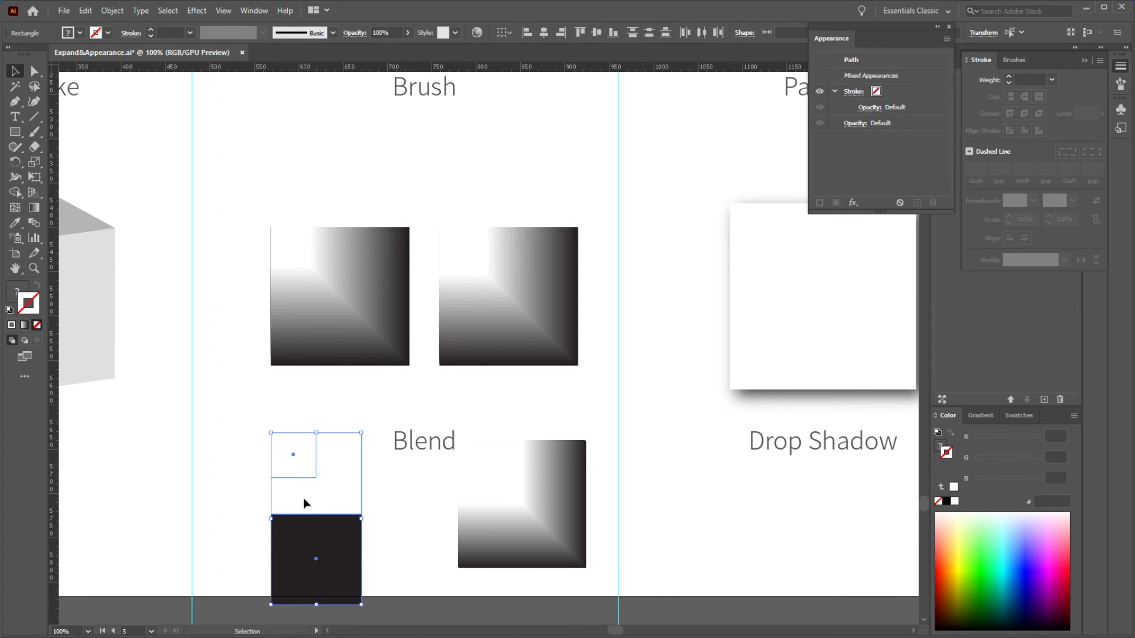
key("ctrl+alt+b")
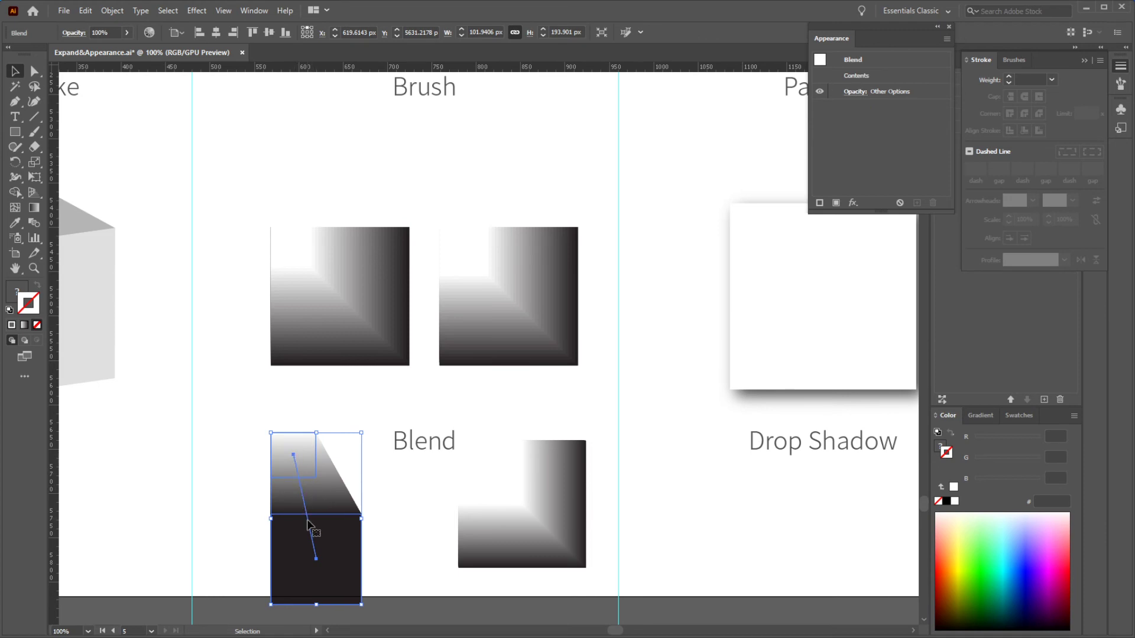
left_click(334, 396)
left_click(291, 451)
left_click(292, 449)
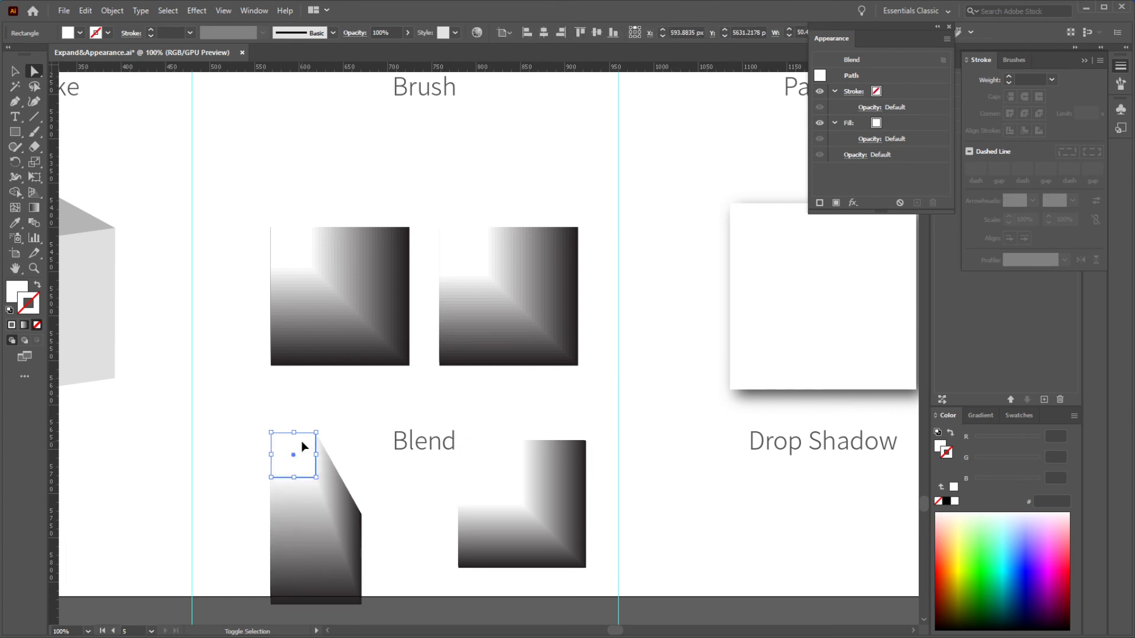
Step: Move the blend's white square into the black square's upper-left corner, and move the whole blend up beside the Blend label
left_click(306, 553)
double_click(332, 478)
left_click(335, 541)
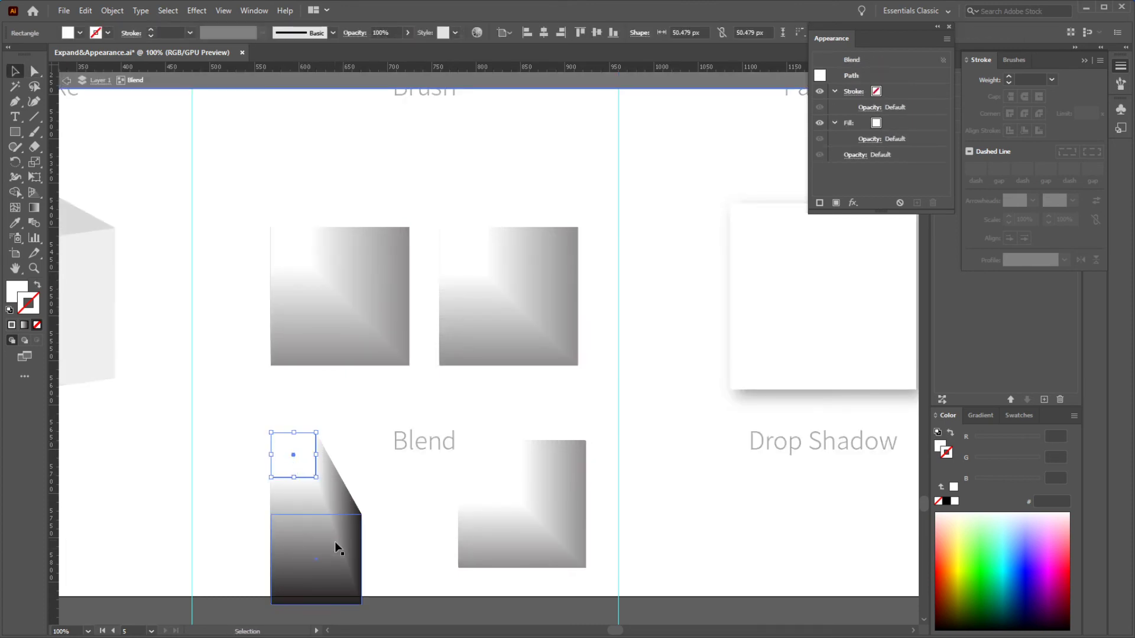
left_click_drag(295, 455, 296, 532)
key("Escape")
left_click_drag(331, 567, 329, 504)
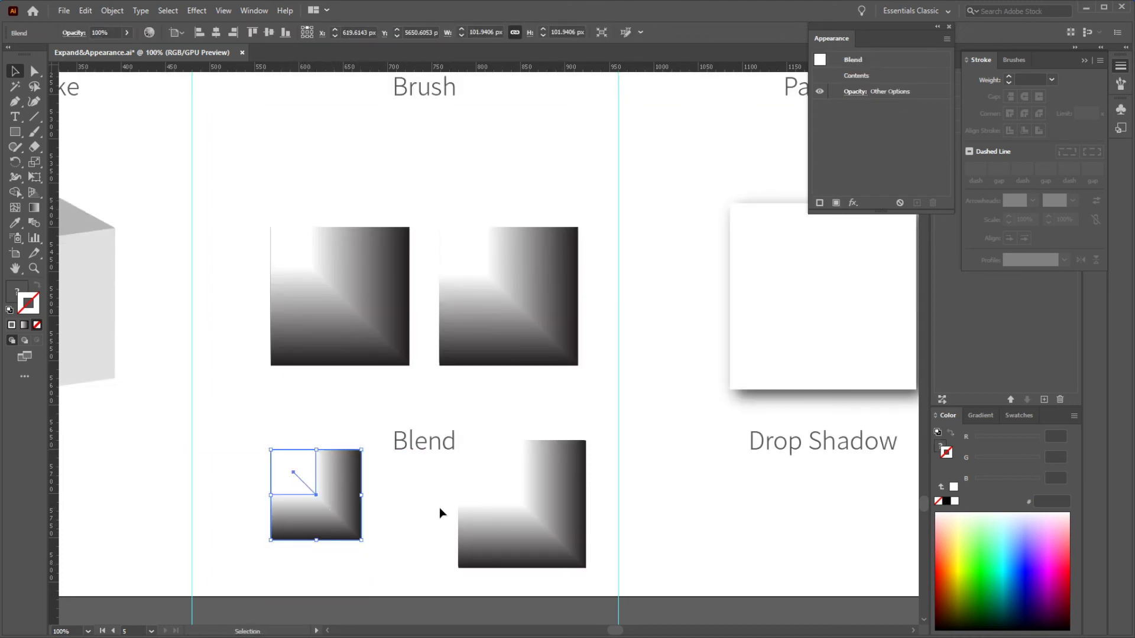
Step: Check which Expand command is available for each of the two new blends below the Blend examples
left_click(507, 502)
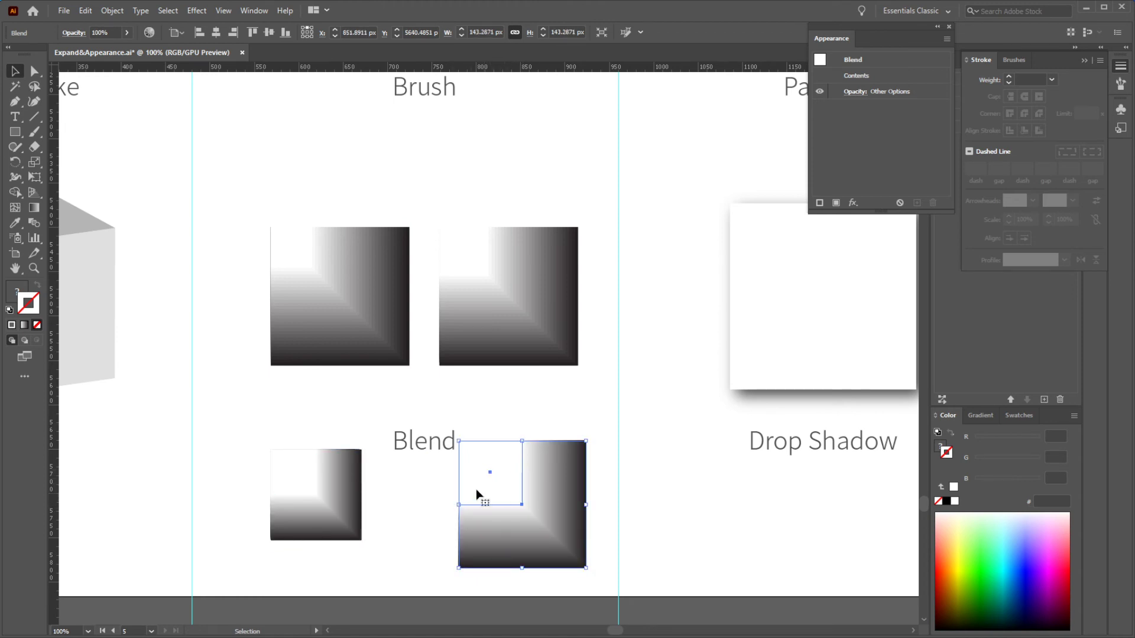
left_click(304, 481)
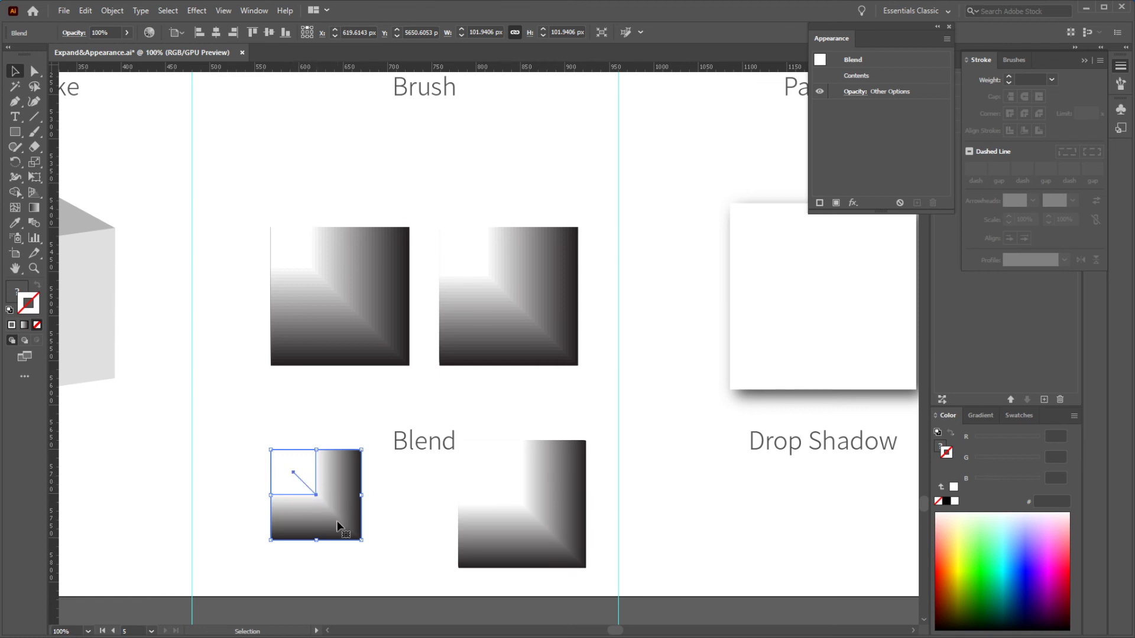
left_click(319, 517, "shift")
left_click(299, 507)
left_click(113, 11)
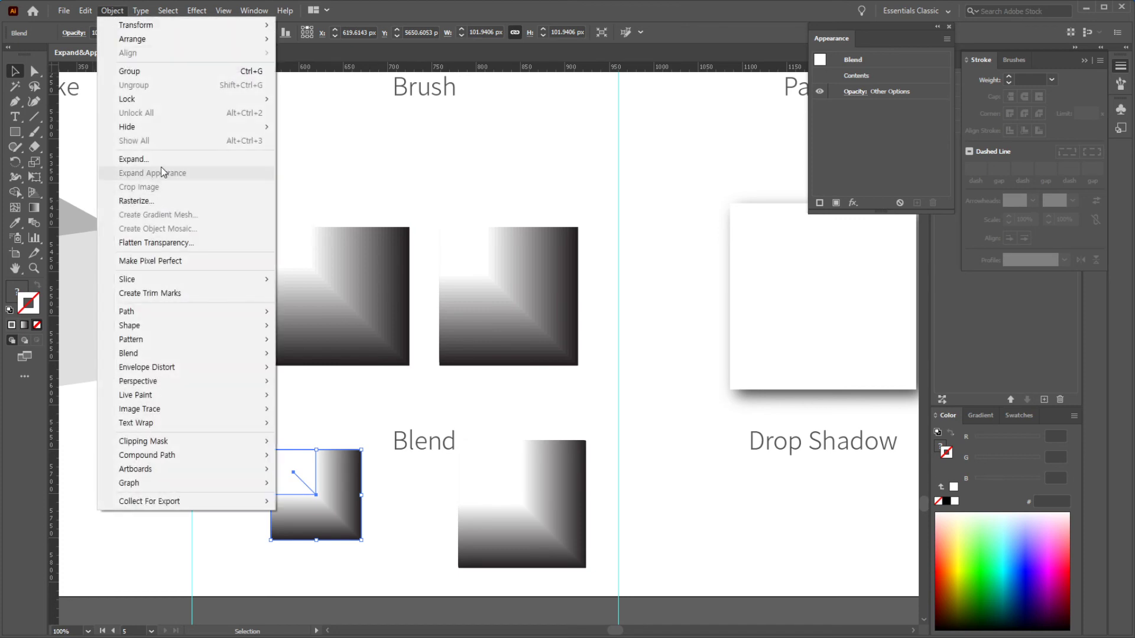
left_click(395, 64)
left_click(543, 525)
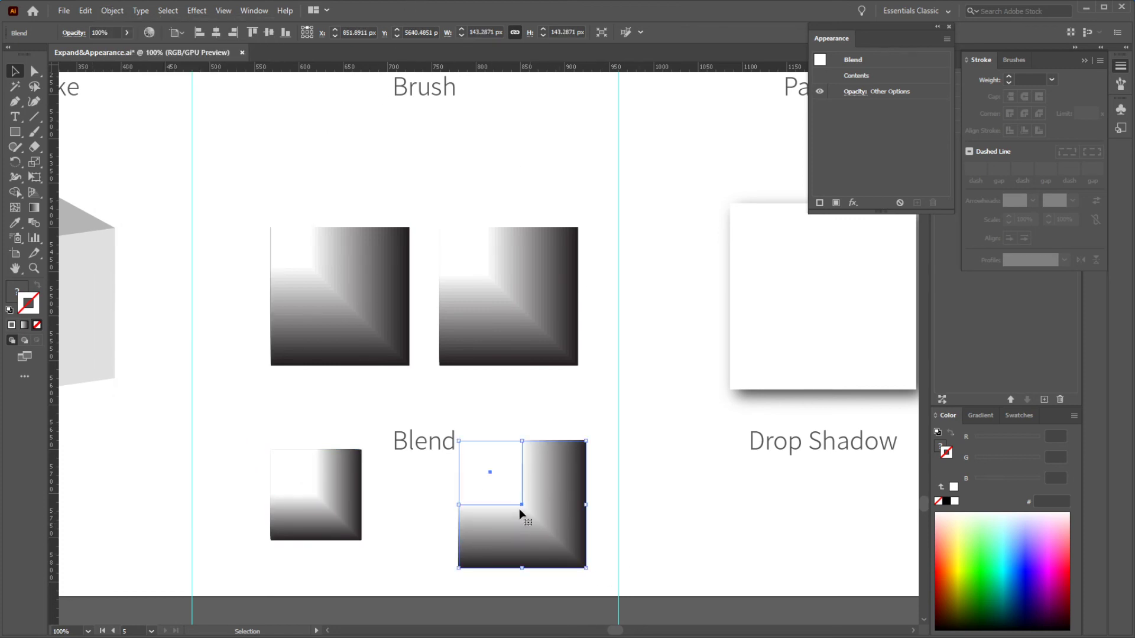
left_click(112, 11)
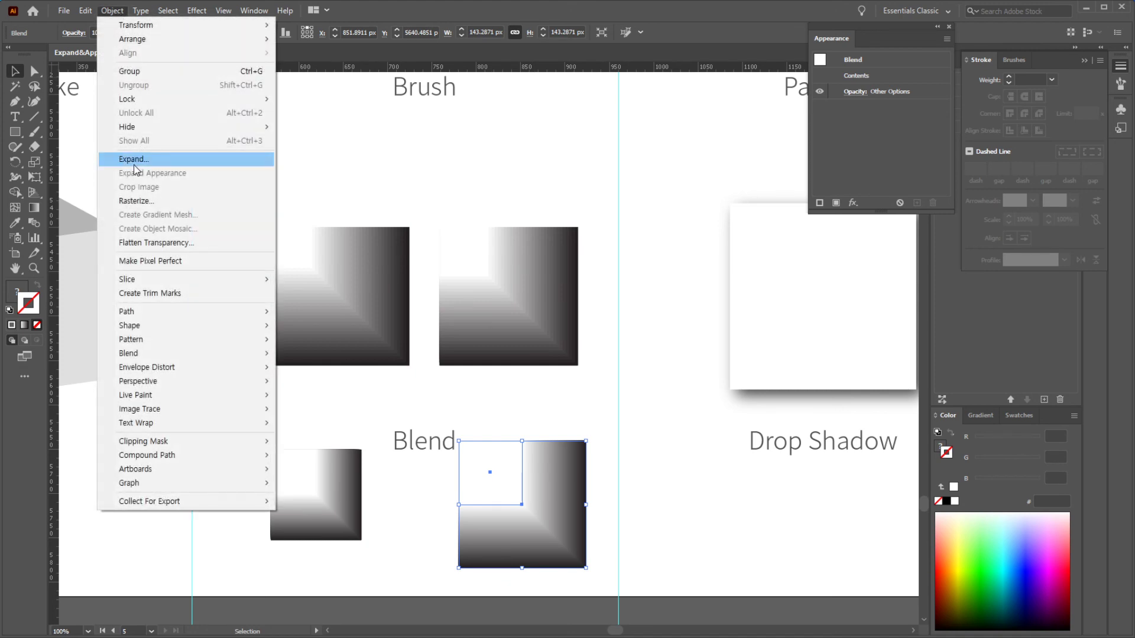
left_click(604, 194)
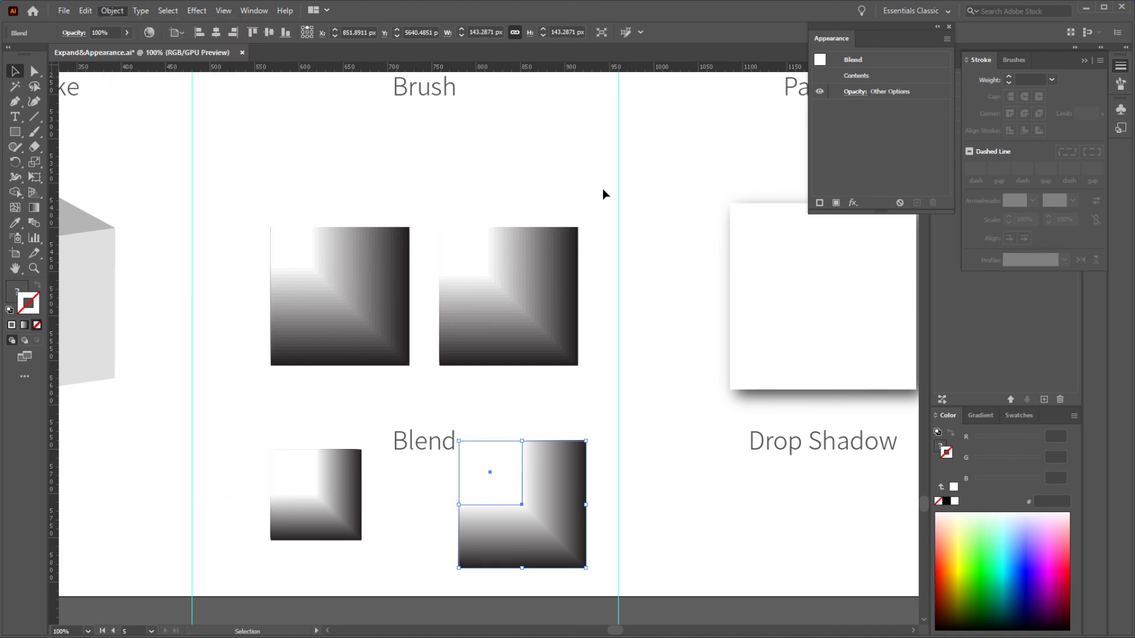
Step: Compare the available Expand commands for the second Blend square with those for the larger new blend
left_click(530, 289)
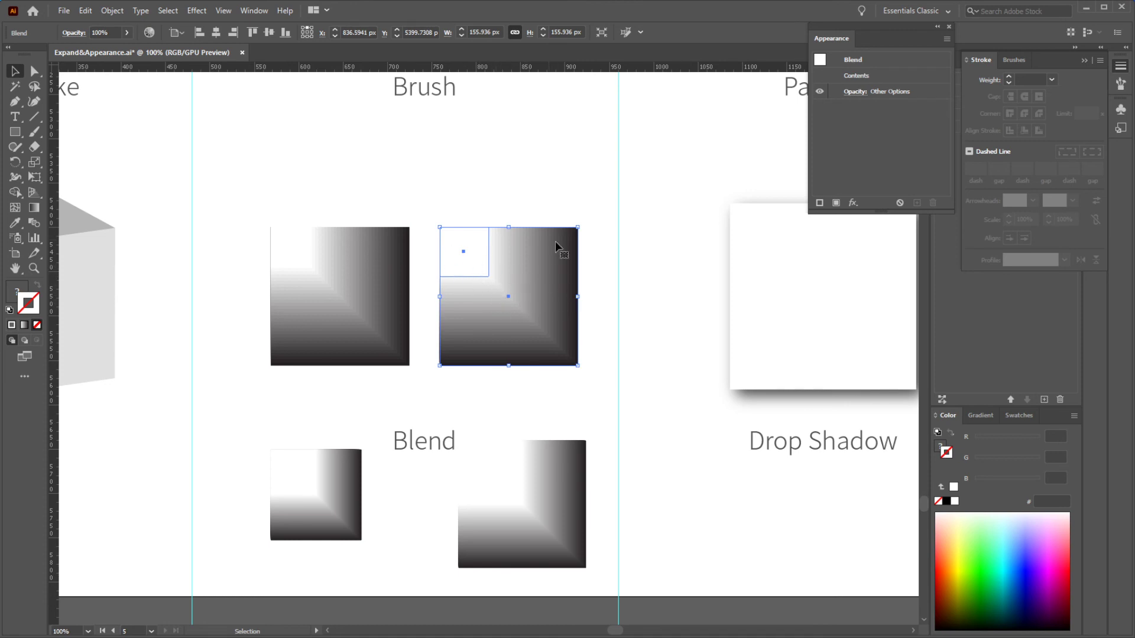
left_click(574, 486)
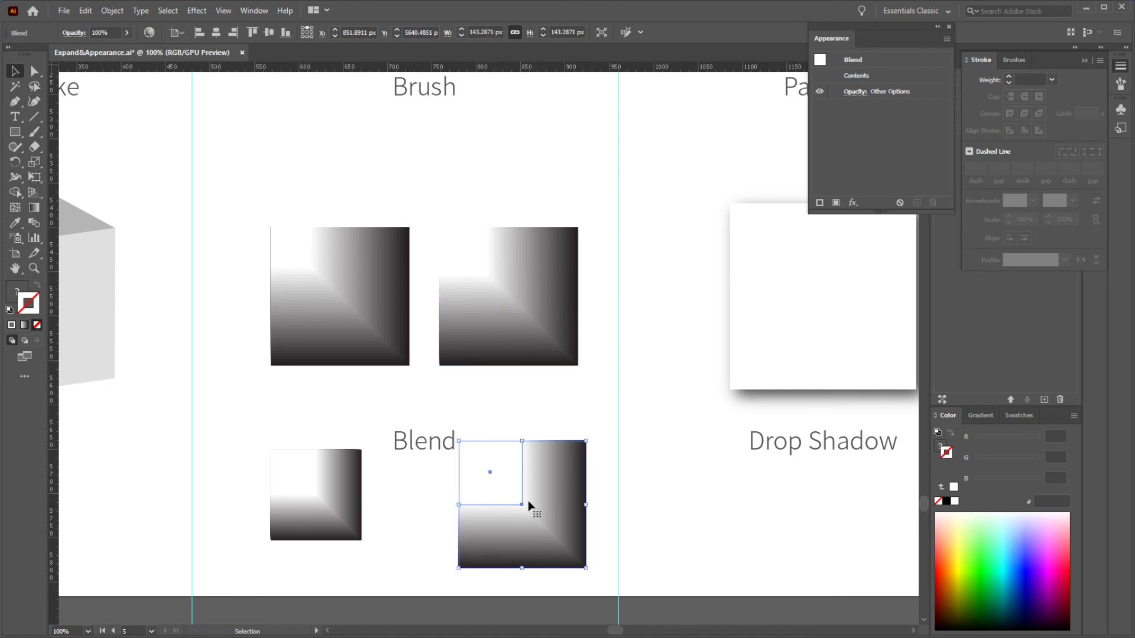
left_click(515, 309)
left_click(112, 11)
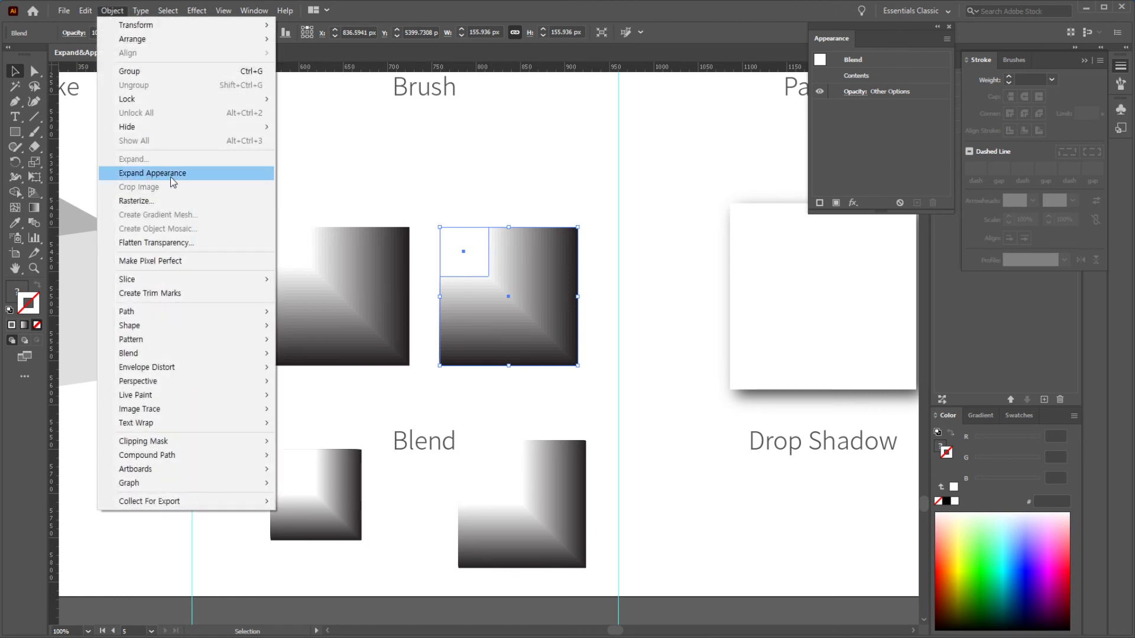
left_click(431, 182)
left_click(561, 501)
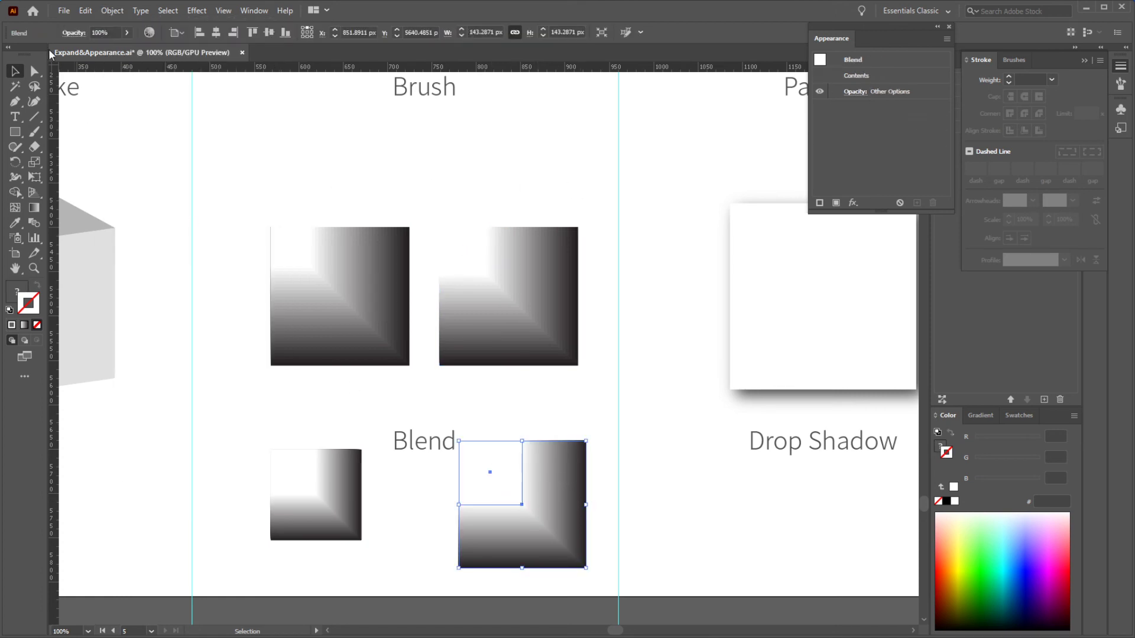
left_click(112, 10)
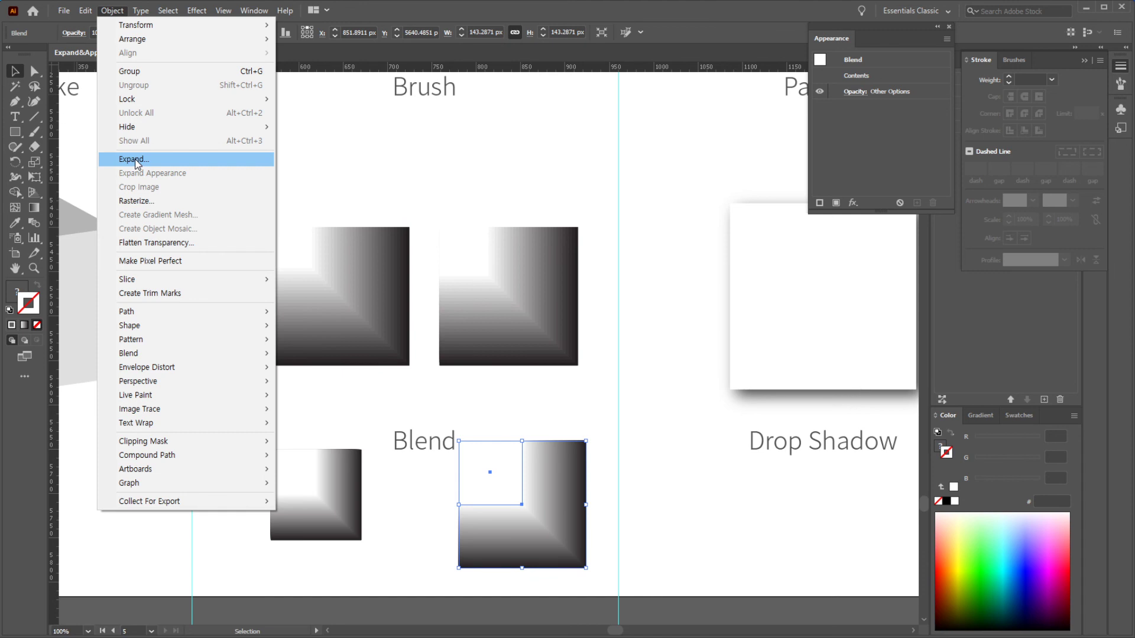
left_click(555, 170)
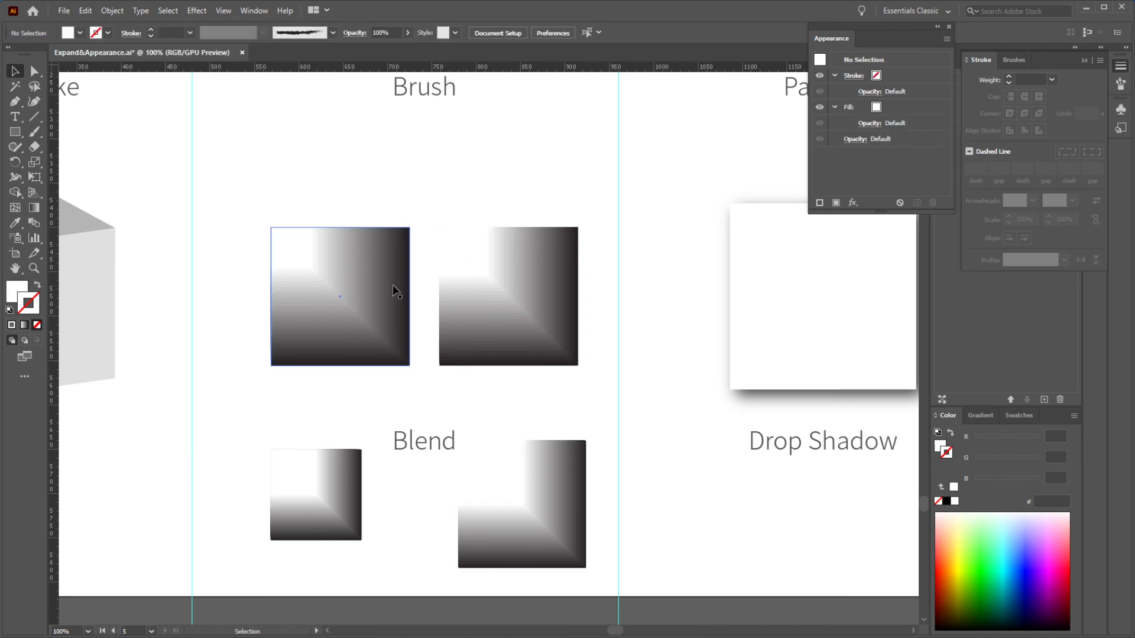
Step: Check the first Blend square's appearance and which Expand command is available for it
left_click(325, 319)
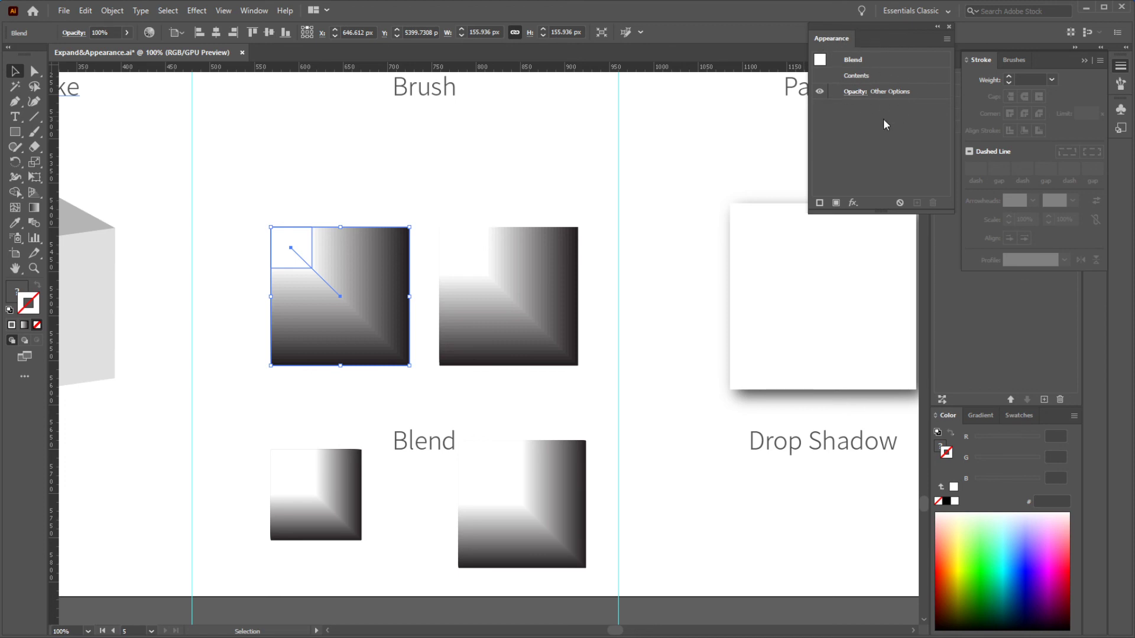
left_click(111, 11)
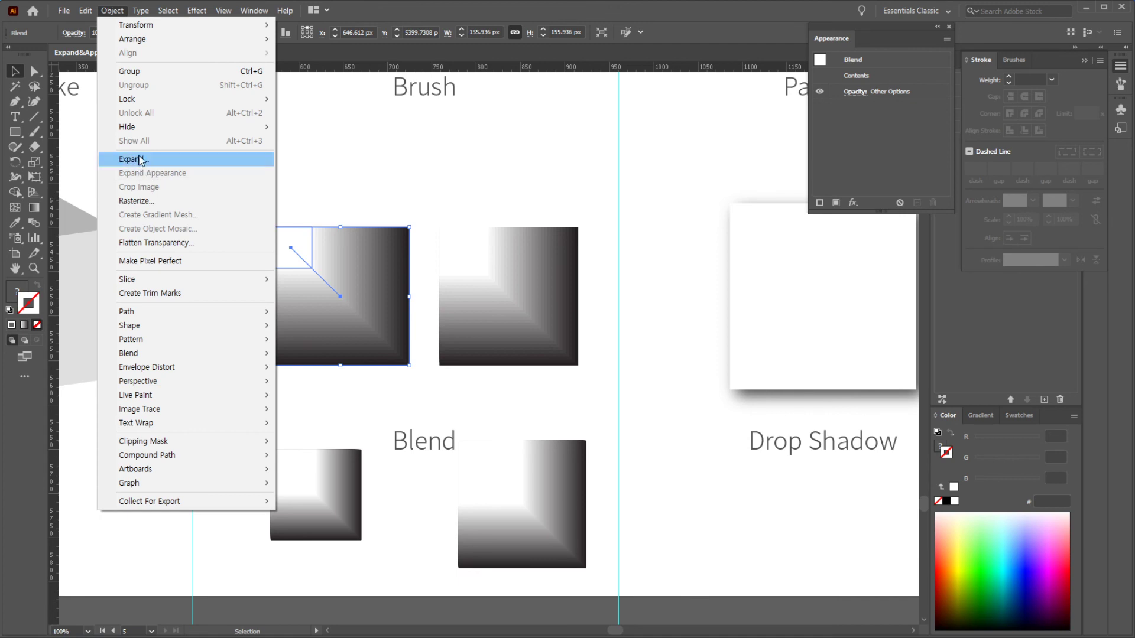
left_click(417, 193)
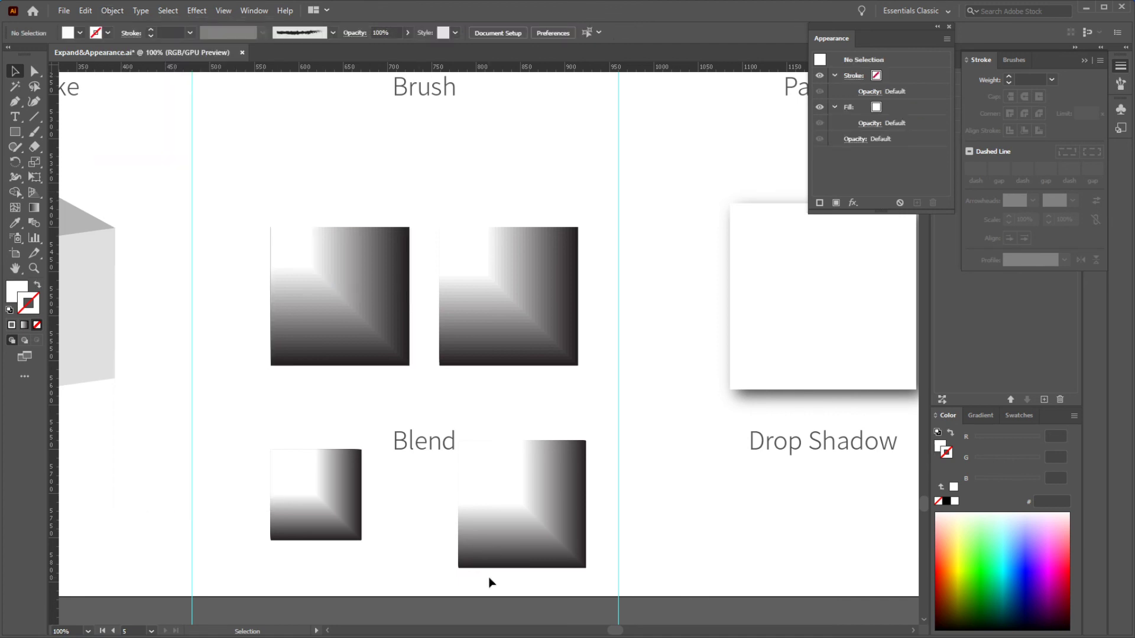
left_click(515, 547)
left_click(633, 424)
Step: Inspect the Drop Shadow square's appearance and check which Expand command is available for it
scroll(633, 424, "down", 1)
scroll(650, 426, "right", 3)
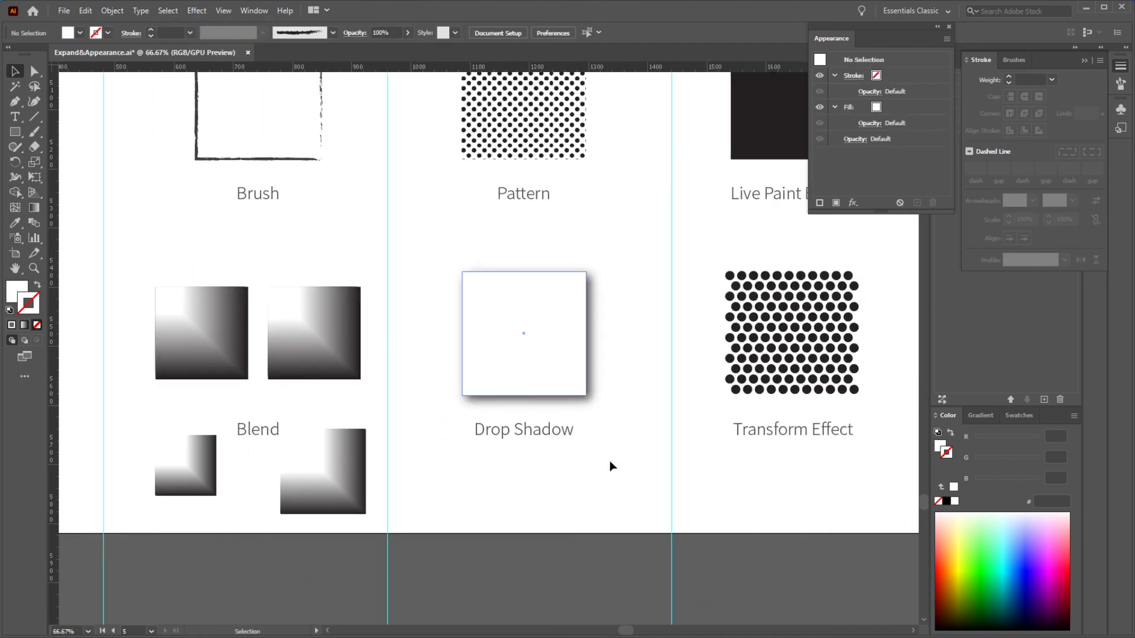
left_click(541, 326)
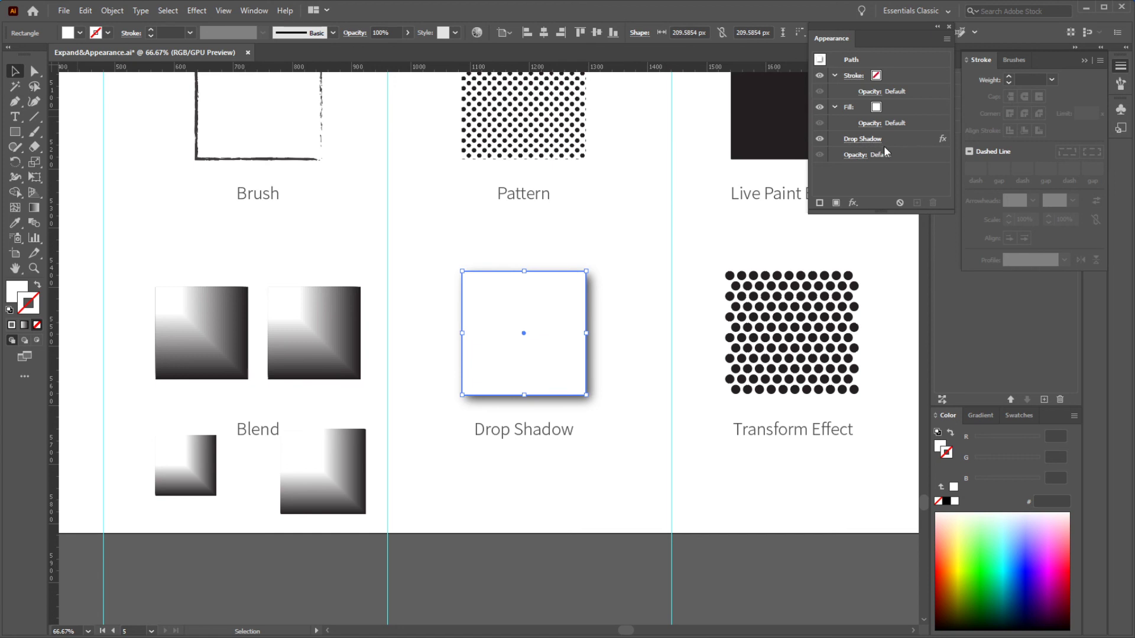
left_click(112, 11)
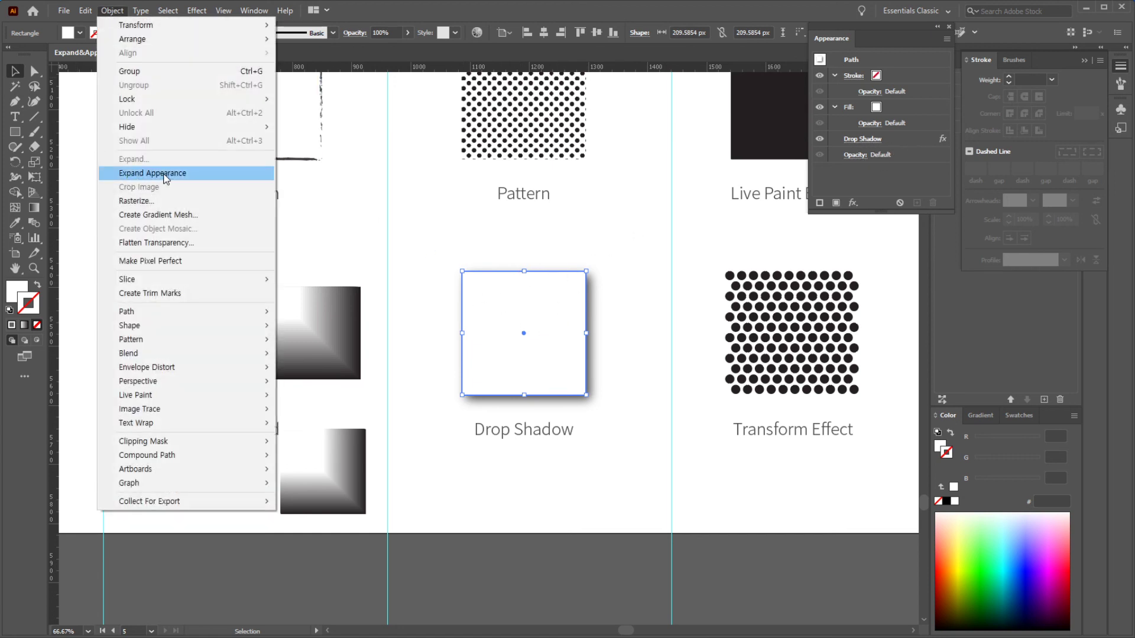
left_click(587, 236)
left_click(587, 240)
Step: Inspect the Transform Effect circle's full appearance list and check which Expand command is available for it
scroll(655, 282, "right", 5)
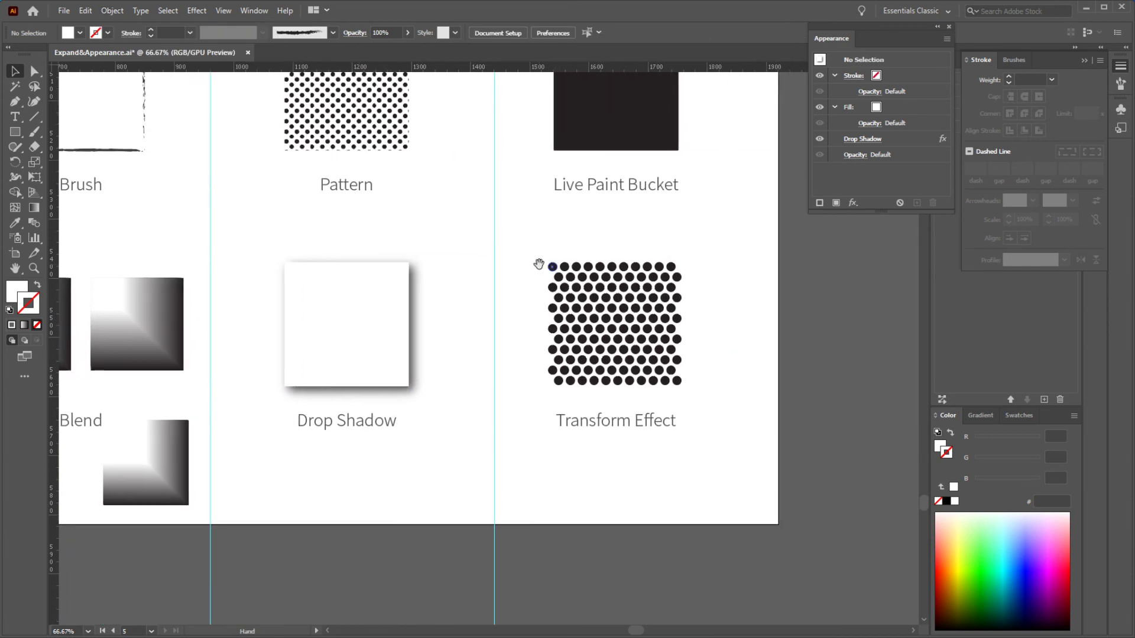
left_click(628, 317)
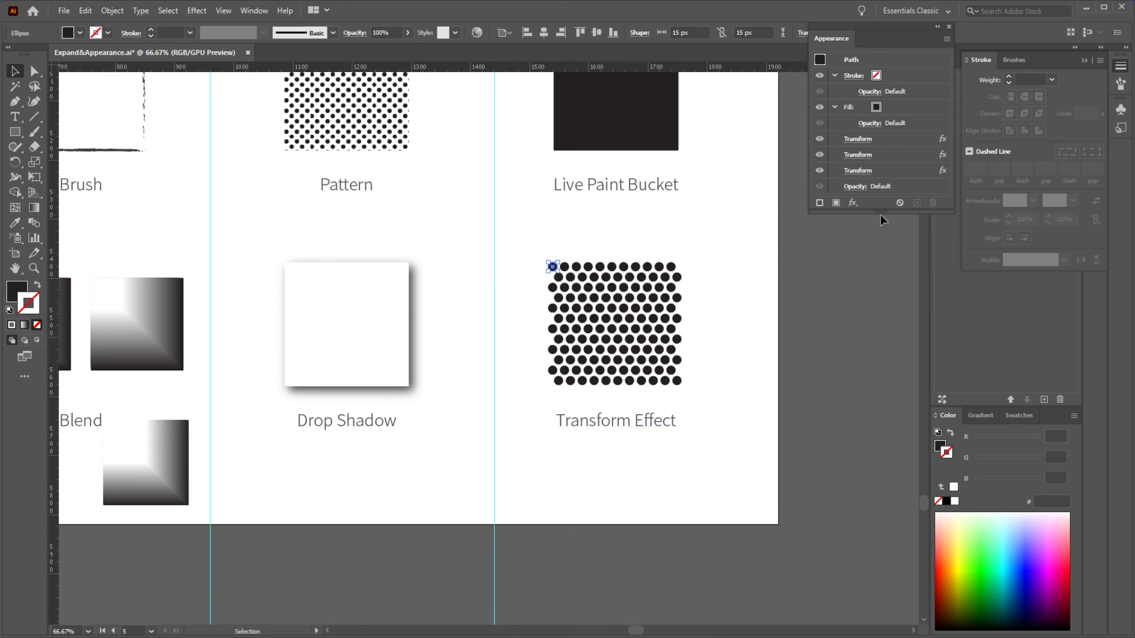
left_click_drag(881, 214, 880, 237)
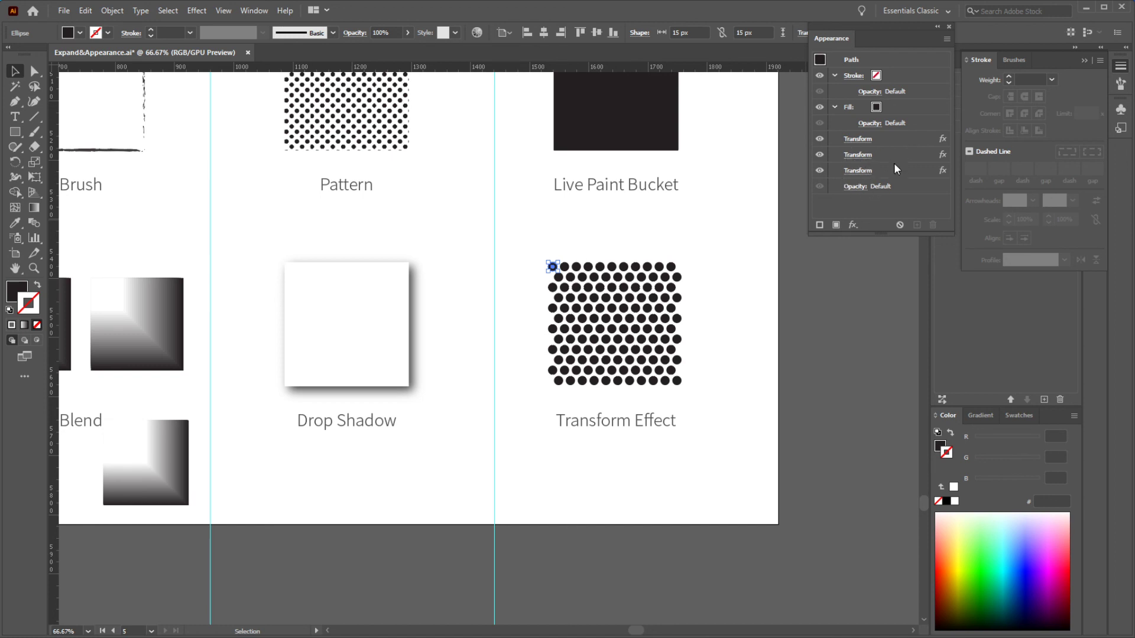
left_click(112, 10)
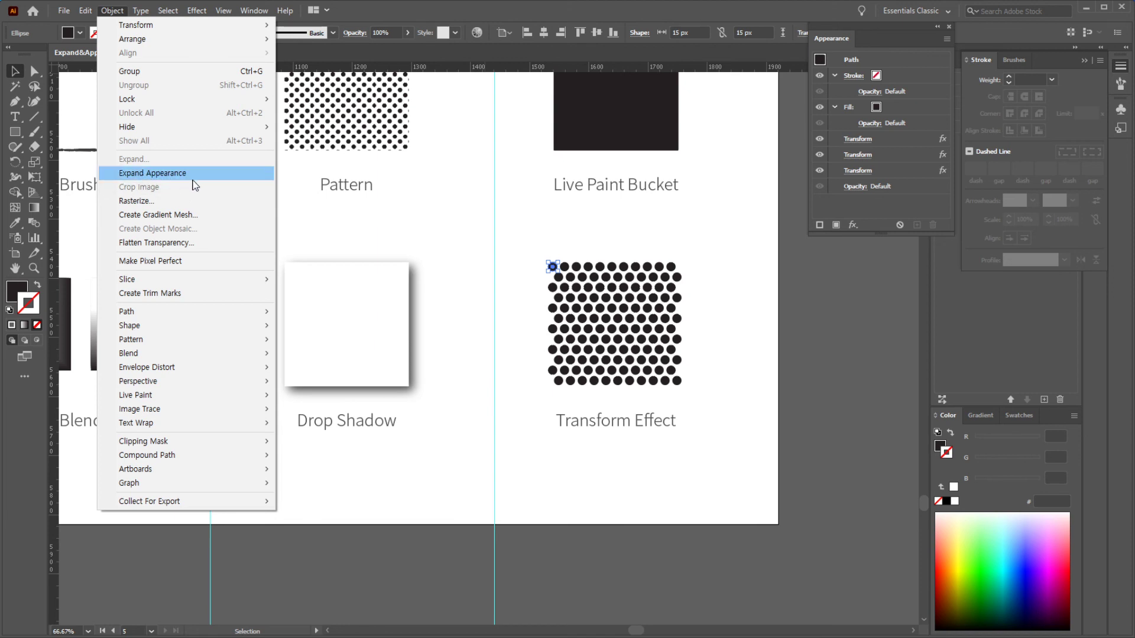
left_click(413, 227)
scroll(467, 245, "down", 1)
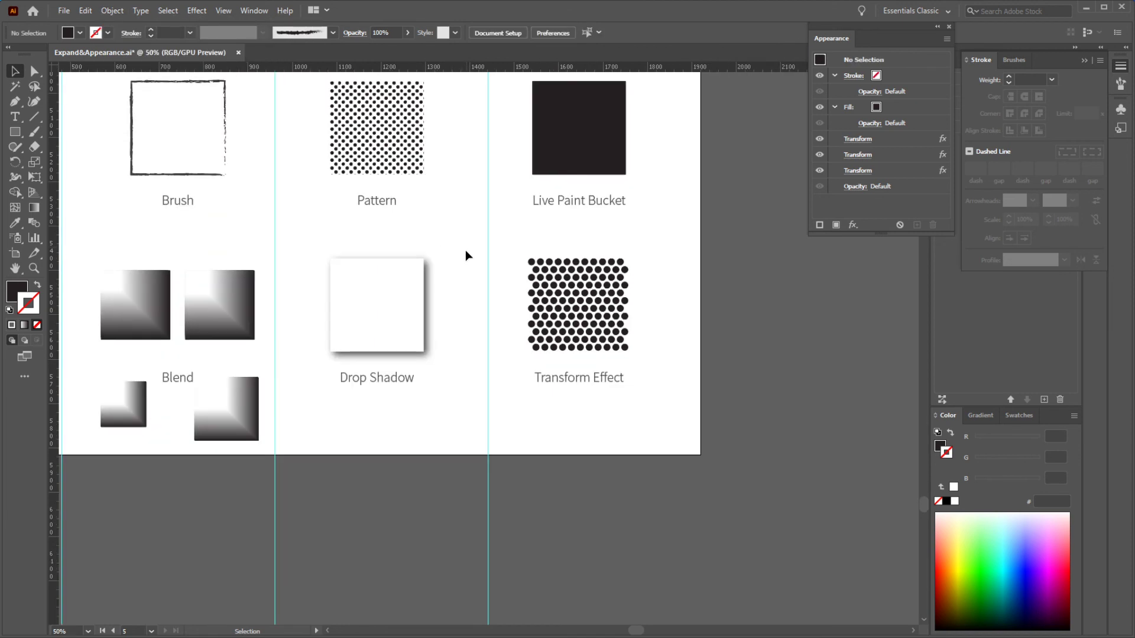
scroll(466, 250, "up", 2)
scroll(466, 250, "left", 5)
left_click(520, 328)
left_click_drag(520, 329, 556, 321)
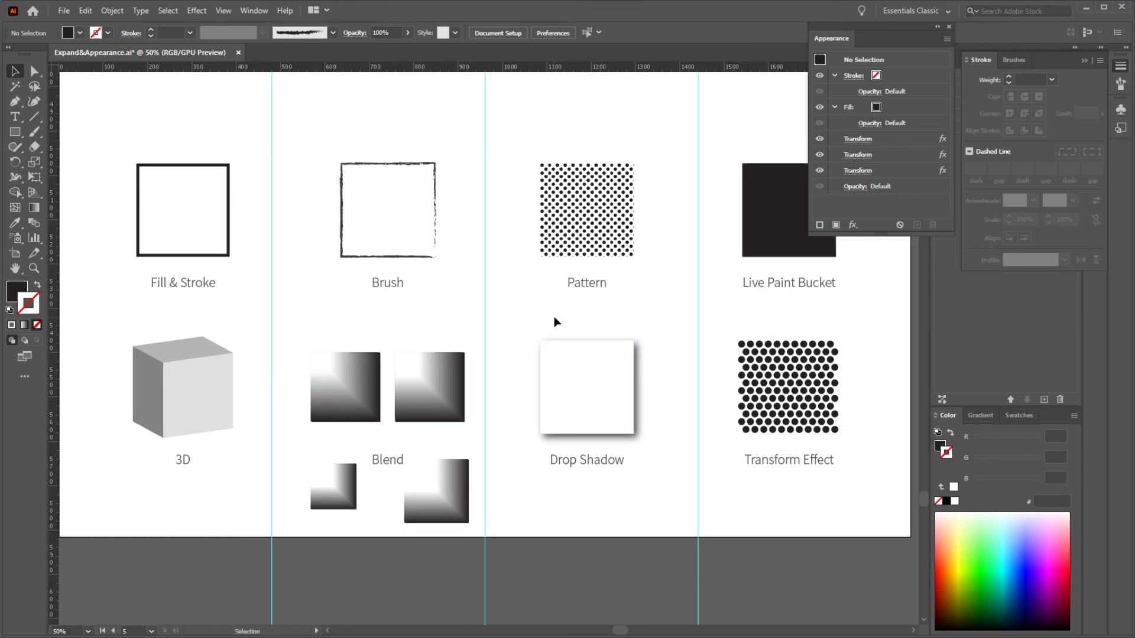